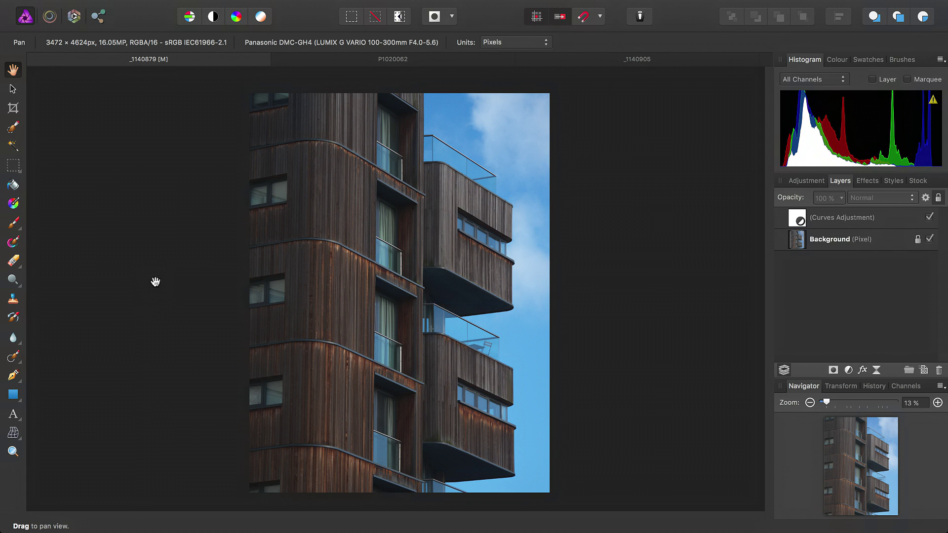
Step: Hide the Curves adjustment and examine the building's wood cladding and balconies without it
scroll(380, 260, "up", 5)
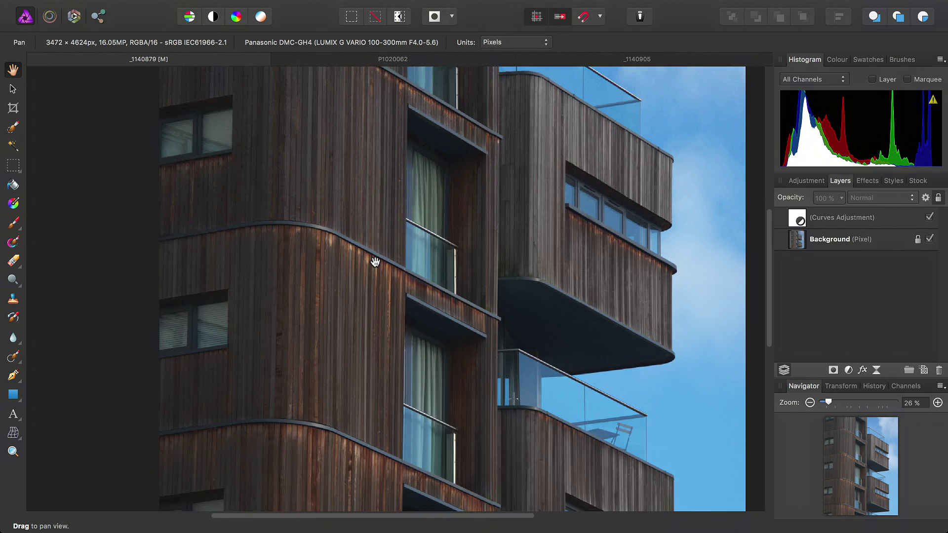
scroll(392, 243, "down", 5)
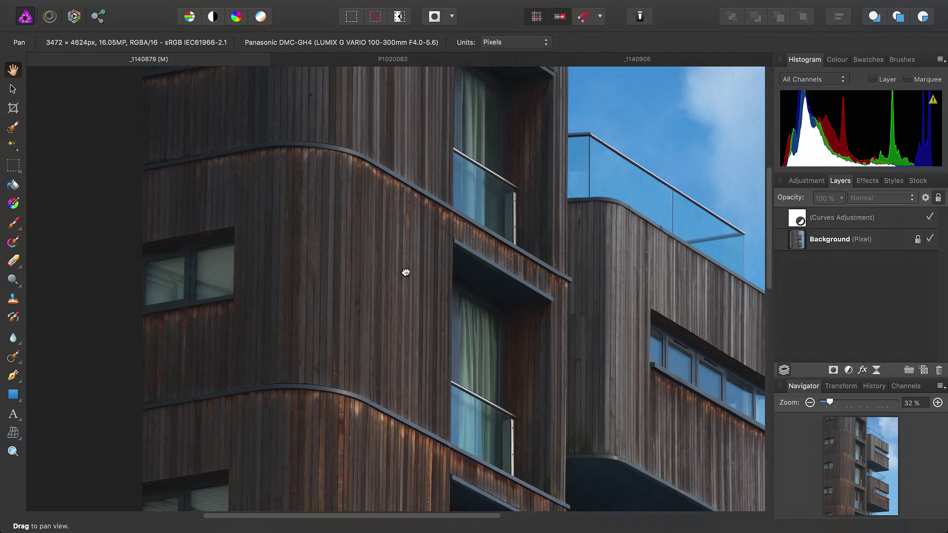
scroll(390, 299, "down", 5)
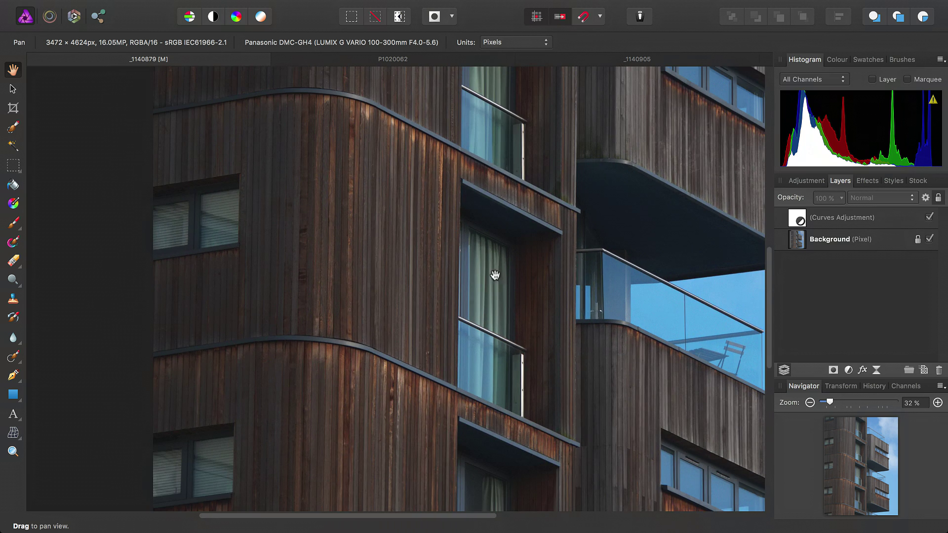
left_click(851, 222)
left_click(930, 217)
scroll(562, 205, "down", 5)
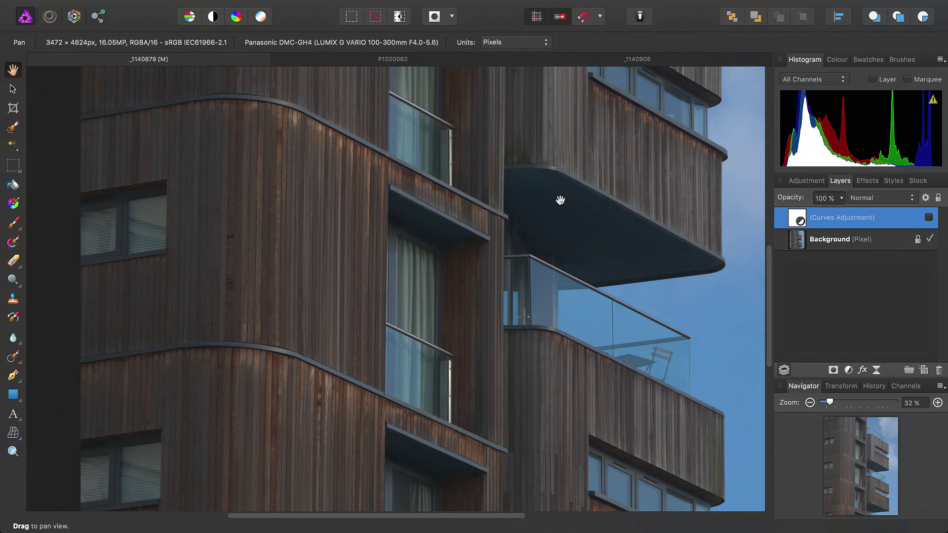
scroll(442, 235, "up", 5)
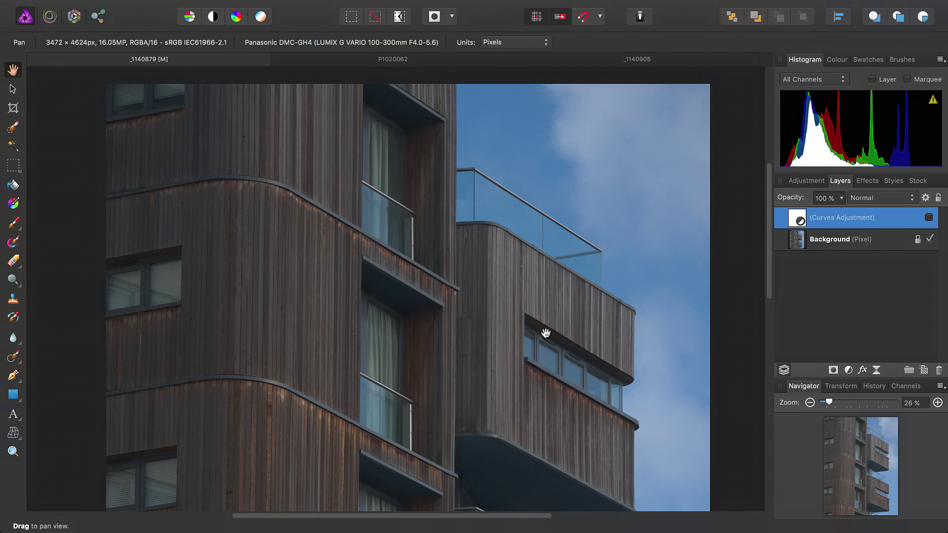
left_click_drag(546, 334, 580, 295)
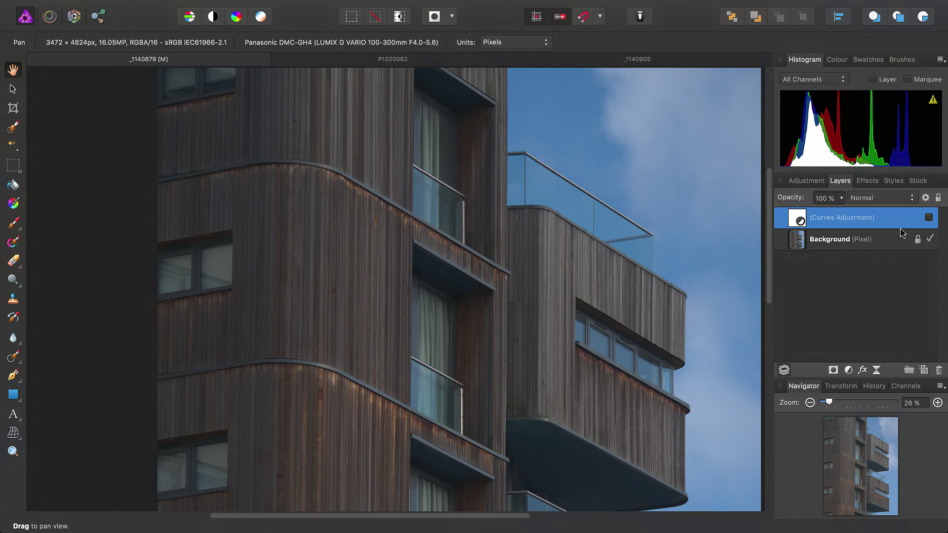
Step: Inspect the Curves adjustment's curve and make the adjustment layer visible again
double_click(793, 223)
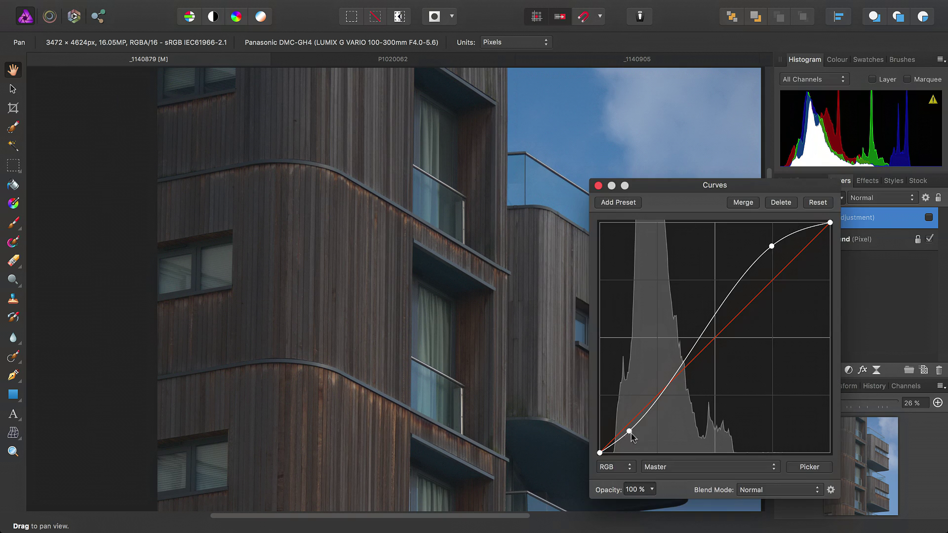
left_click(599, 187)
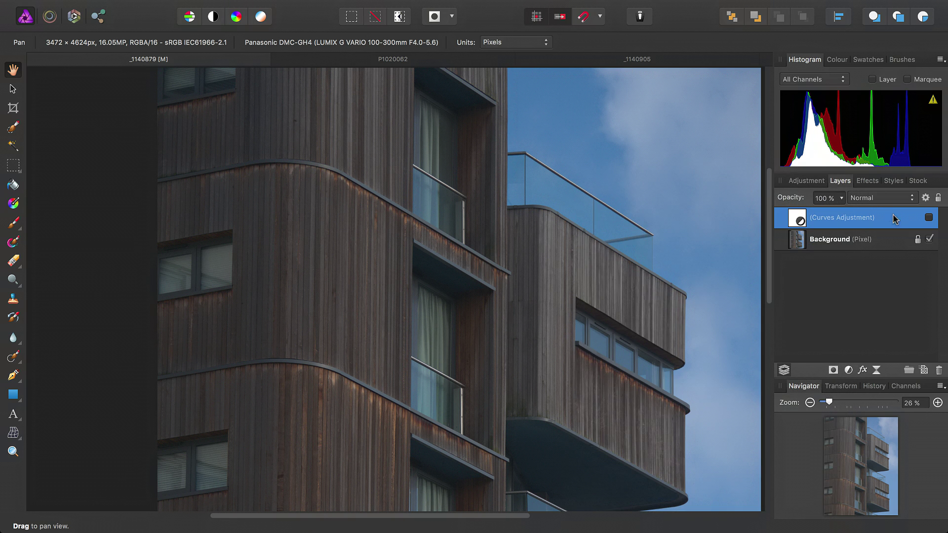
left_click(929, 219)
scroll(483, 247, "down", 5)
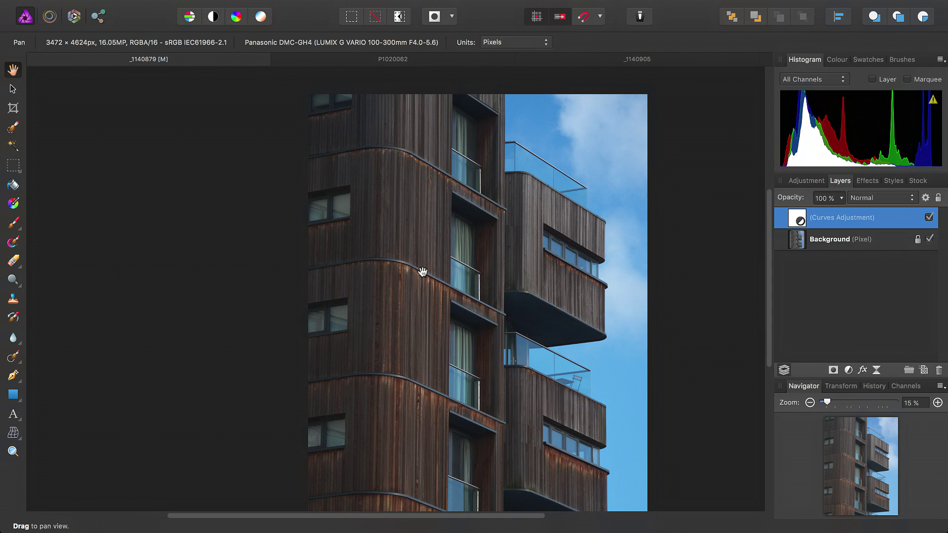
Step: Select the Background layer and choose the Dodge Brush Tool with a brush width of about 1750 px
left_click(808, 246)
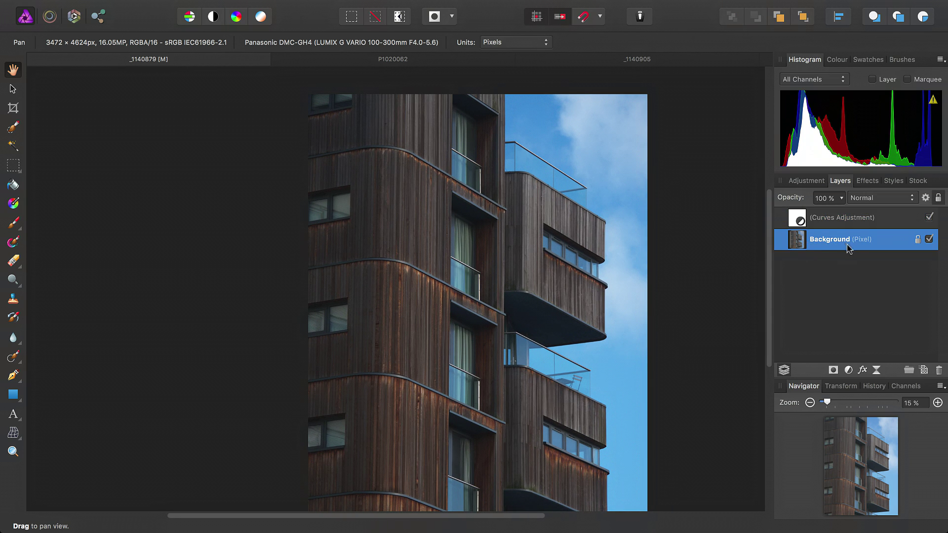
left_click(13, 286)
left_click(91, 286)
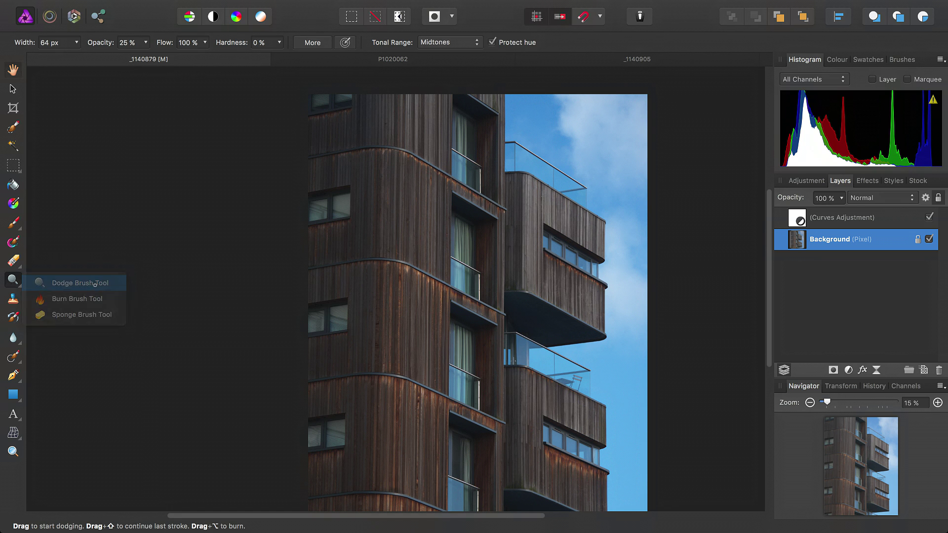
scroll(417, 314, "up", 2)
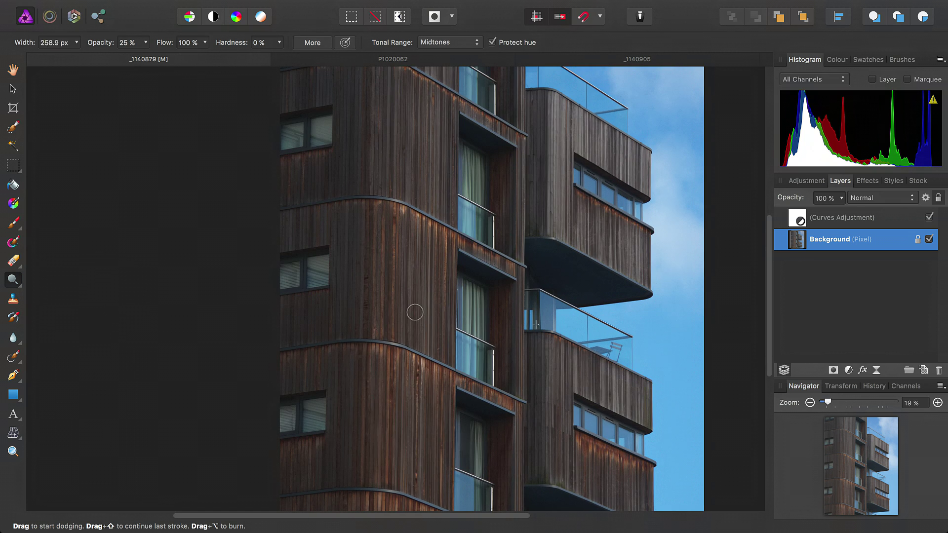
key("bracketright")
key("bracketright")
key("bracketright")
key("bracketright")
key("bracketright")
key("bracketright")
key("bracketright")
key("bracketright")
key("bracketright")
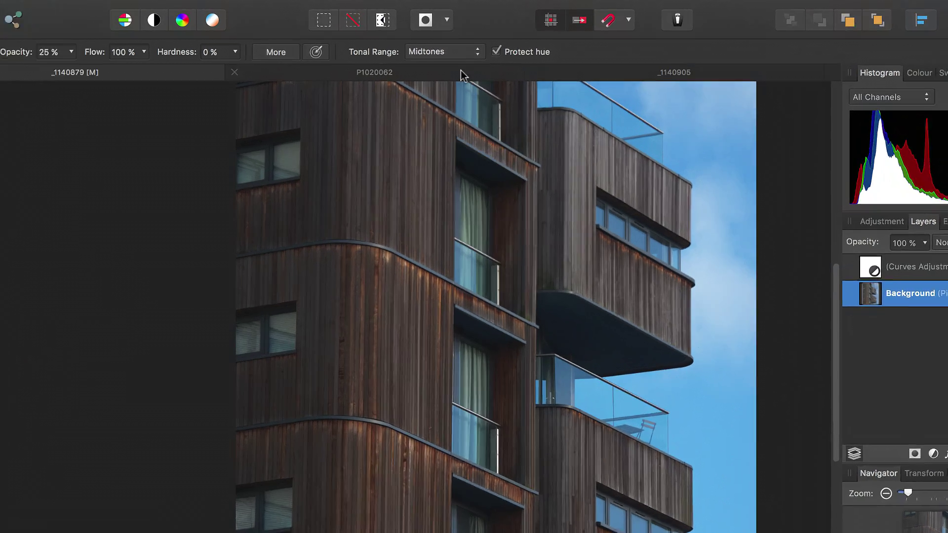
Step: Set the dodge tonal range to Highlights and the opacity to 50%, and brighten the building's curved wooden facade
left_click(449, 43)
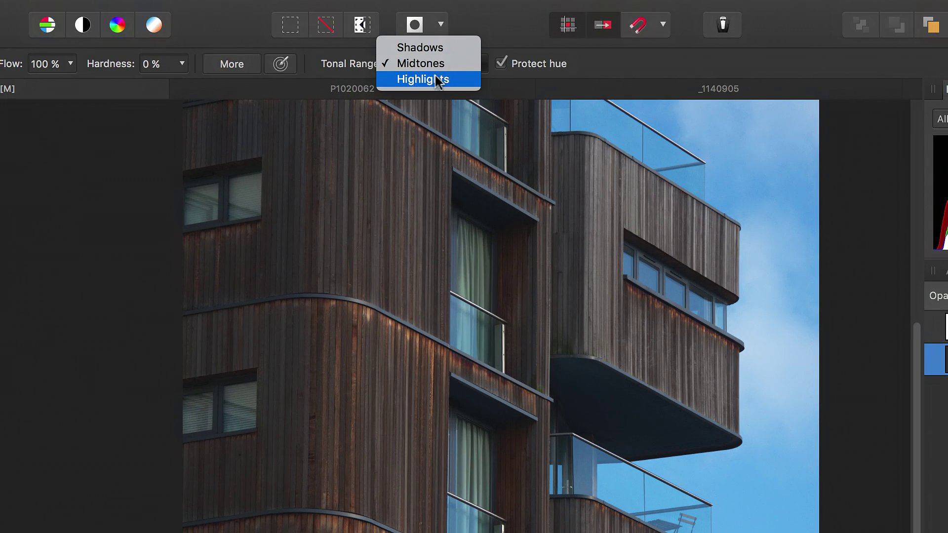
left_click(445, 80)
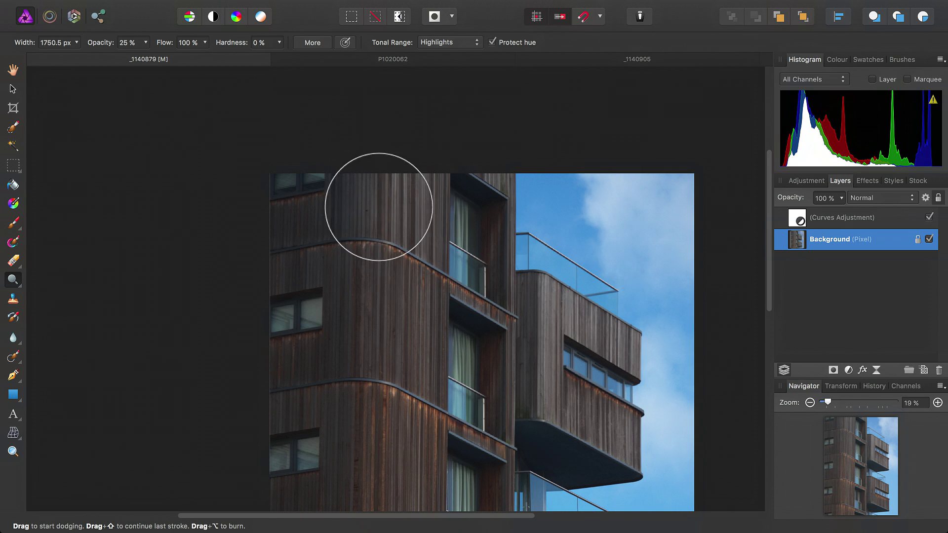
scroll(402, 232, "down", 5)
scroll(405, 305, "down", 3)
scroll(398, 239, "down", 2)
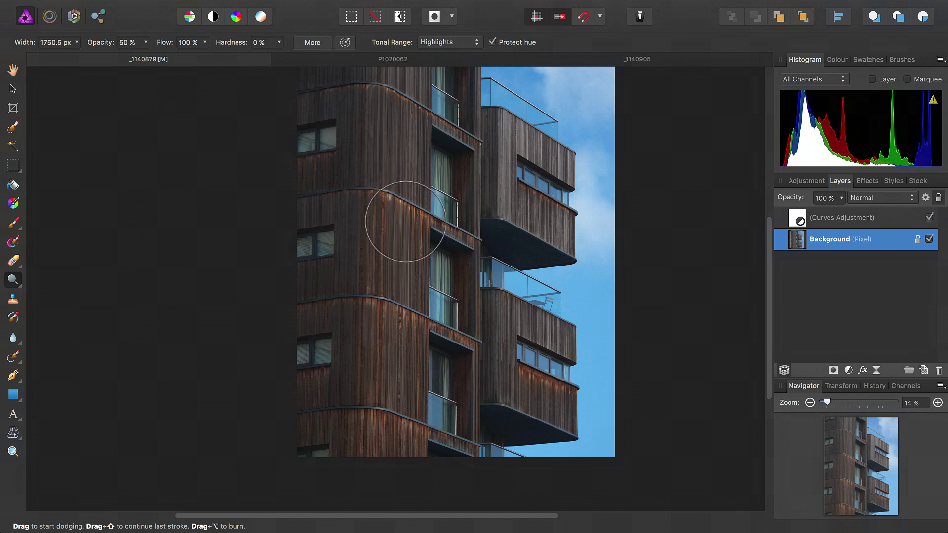
scroll(393, 252, "up", 3)
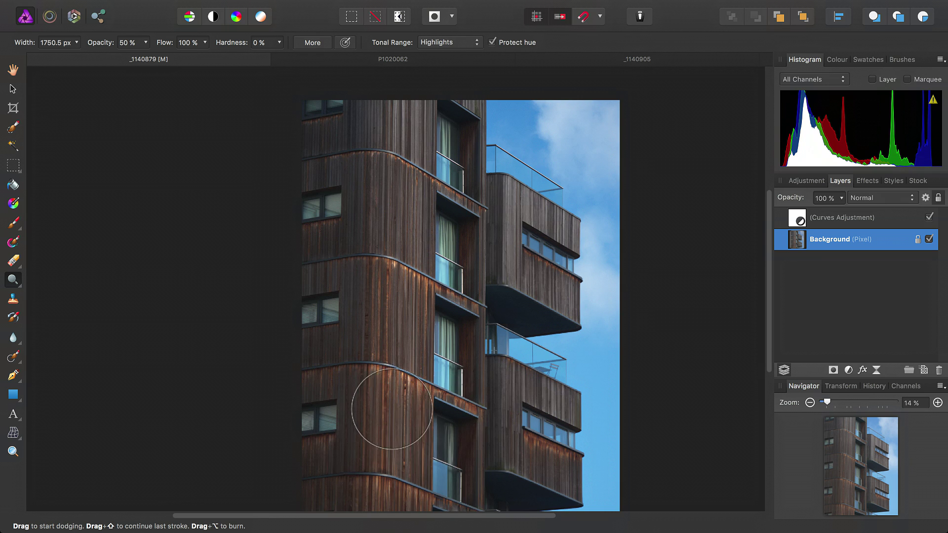
scroll(387, 403, "down", 5)
left_click_drag(506, 311, 427, 353)
left_click(455, 328)
Step: Reduce the brush to about 1075 px and dodge the wood cladding of the protruding balcony blocks
key("bracketleft")
key("bracketleft")
key("bracketleft")
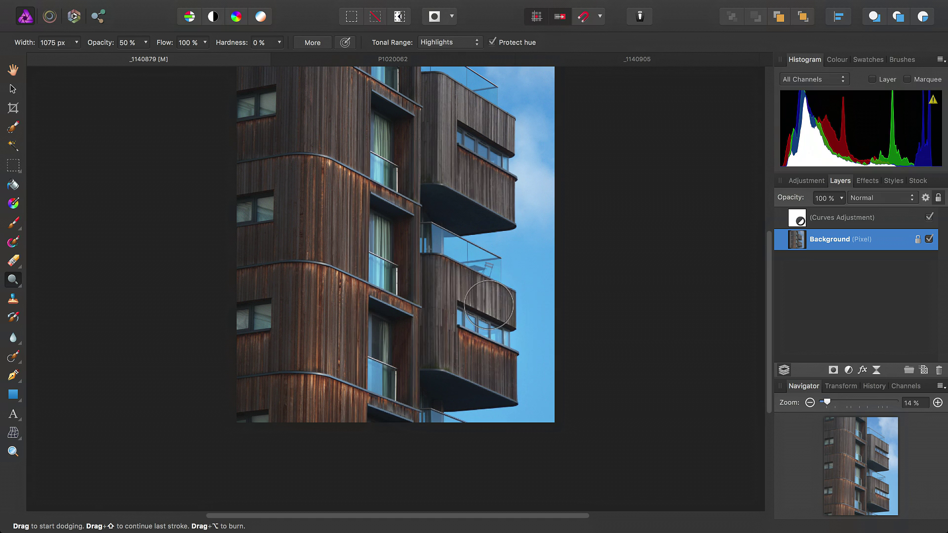
scroll(484, 388, "up", 2)
scroll(485, 387, "left", 1)
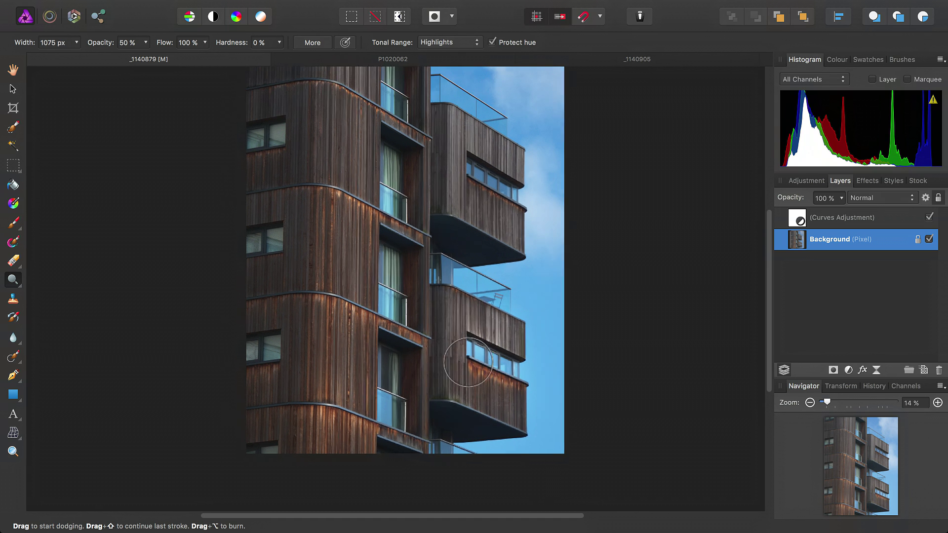
left_click_drag(489, 193, 472, 247)
Step: Enlarge the brush and dodge the highlights along the curved facade and across to the upper balcony block
key("bracketright")
key("bracketright")
scroll(440, 228, "up", 4)
scroll(440, 228, "left", 4)
scroll(370, 183, "down", 3)
scroll(370, 182, "right", 3)
mouse_move(361, 156)
left_mouse_down()
mouse_move(394, 174)
mouse_move(414, 97)
mouse_move(321, 102)
mouse_move(366, 91)
mouse_move(405, 232)
mouse_move(370, 223)
mouse_move(326, 153)
mouse_move(301, 86)
mouse_move(324, 222)
mouse_move(318, 296)
mouse_move(372, 254)
left_mouse_up()
mouse_move(381, 291)
left_mouse_down()
mouse_move(420, 357)
mouse_move(355, 340)
mouse_move(407, 354)
mouse_move(327, 314)
mouse_move(315, 237)
mouse_move(289, 401)
mouse_move(427, 504)
mouse_move(341, 392)
mouse_move(344, 245)
mouse_move(321, 95)
mouse_move(476, 207)
left_mouse_up()
Step: Dodge the lower balcony block with a smaller brush, finishing with the width at about 1155 px
key("bracketleft")
key("bracketleft")
left_click_drag(494, 326, 508, 438)
key("bracketright")
scroll(455, 249, "up", 2)
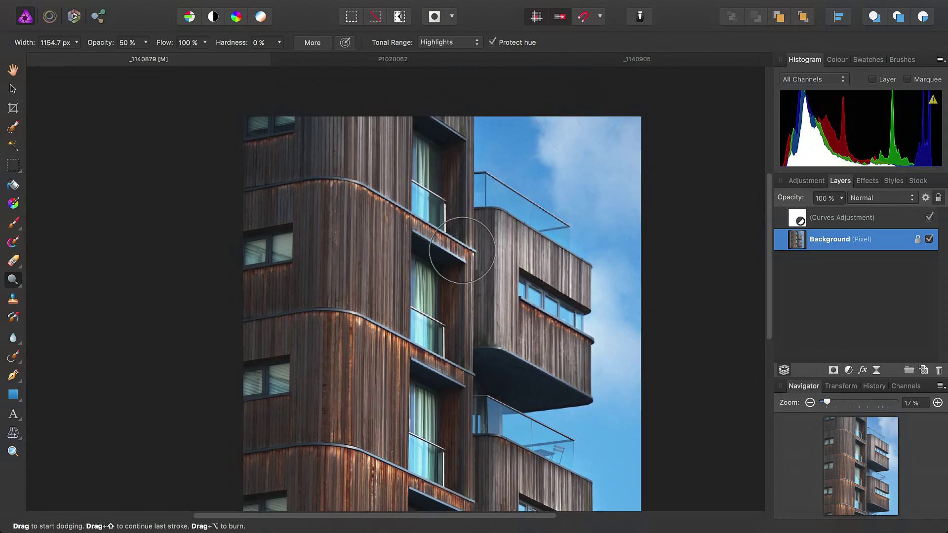
scroll(455, 249, "right", 2)
Step: Lower the dodge opacity to 30%, enlarge the brush to about 1756 px, and brighten the upper curved facade
left_click(146, 43)
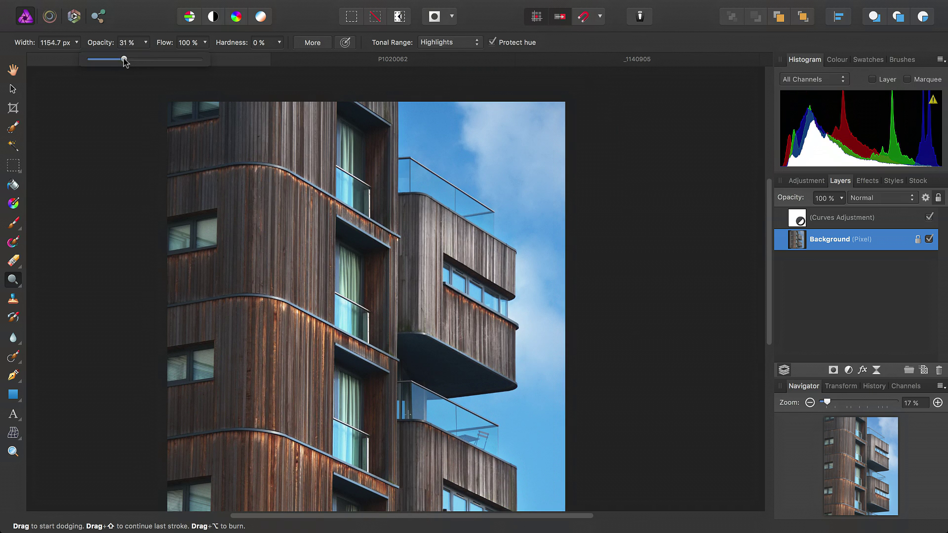
scroll(444, 186, "up", 2)
key("bracketright")
key("bracketright")
key("bracketright")
scroll(318, 147, "down", 2)
scroll(316, 144, "down", 2)
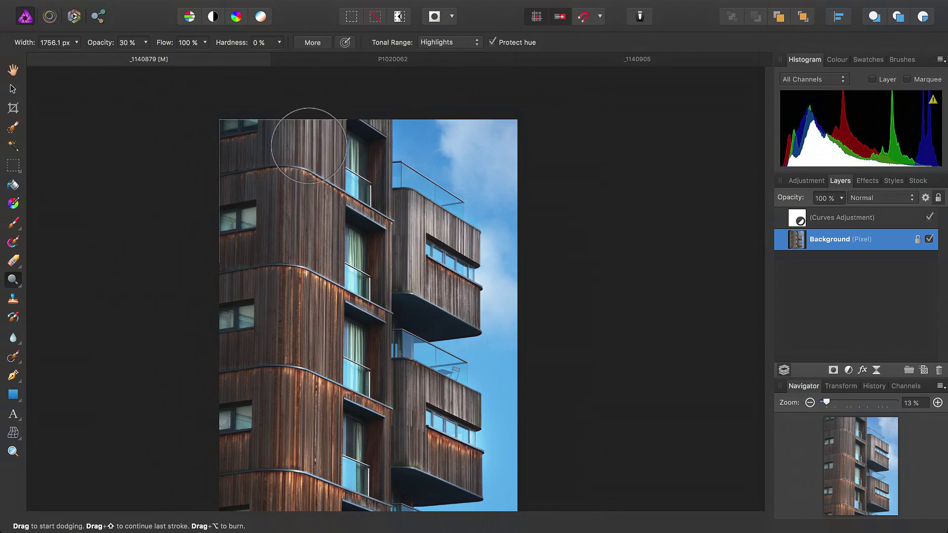
mouse_move(260, 154)
left_mouse_down()
mouse_move(246, 172)
mouse_move(267, 209)
mouse_move(337, 201)
mouse_move(354, 235)
mouse_move(353, 261)
mouse_move(333, 267)
mouse_move(232, 242)
mouse_move(253, 297)
mouse_move(311, 312)
mouse_move(340, 341)
mouse_move(342, 372)
mouse_move(241, 357)
mouse_move(244, 375)
mouse_move(300, 401)
mouse_move(335, 465)
mouse_move(304, 497)
mouse_move(262, 431)
mouse_move(263, 394)
mouse_move(342, 177)
mouse_move(335, 250)
left_mouse_up()
Step: Reduce the brush to about 1030 px and dodge the cladding around the upper balcony block's windows
key("bracketleft")
key("bracketleft")
key("bracketleft")
key("bracketleft")
key("bracketleft")
key("bracketright")
left_click_drag(430, 280, 449, 240)
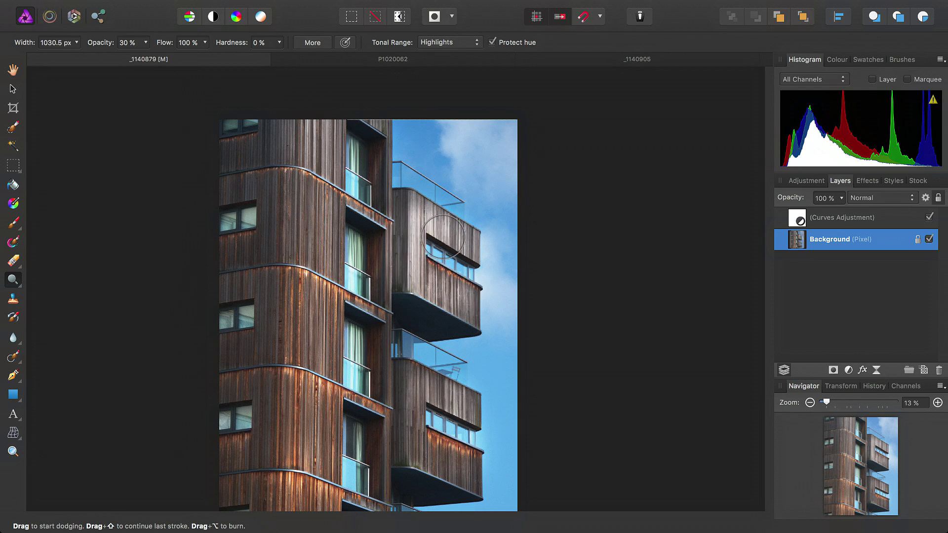
Step: Widen the brush to about 1185 px and dodge the lower part of the curved facade
scroll(448, 258, "down", 5)
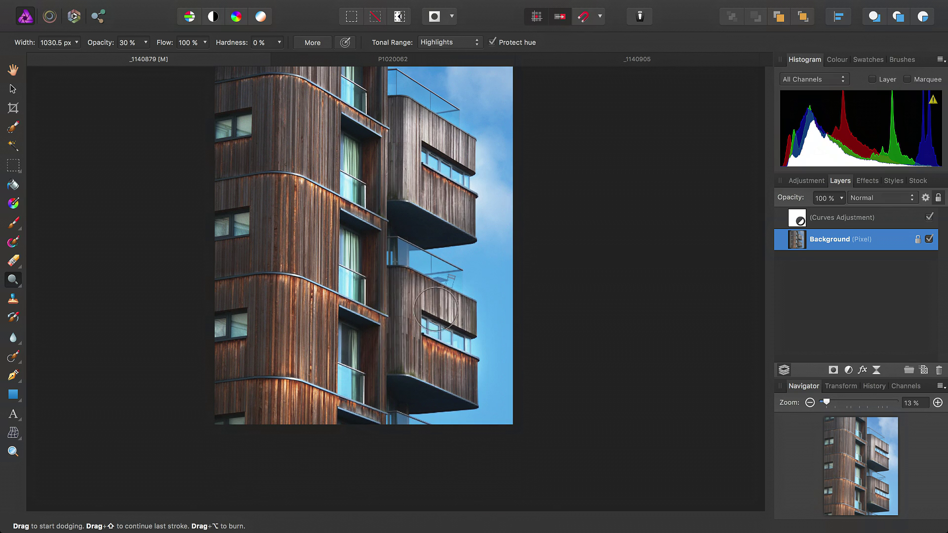
scroll(380, 364, "down", 1)
key("bracketright")
left_click_drag(336, 341, 317, 251)
scroll(325, 247, "up", 6)
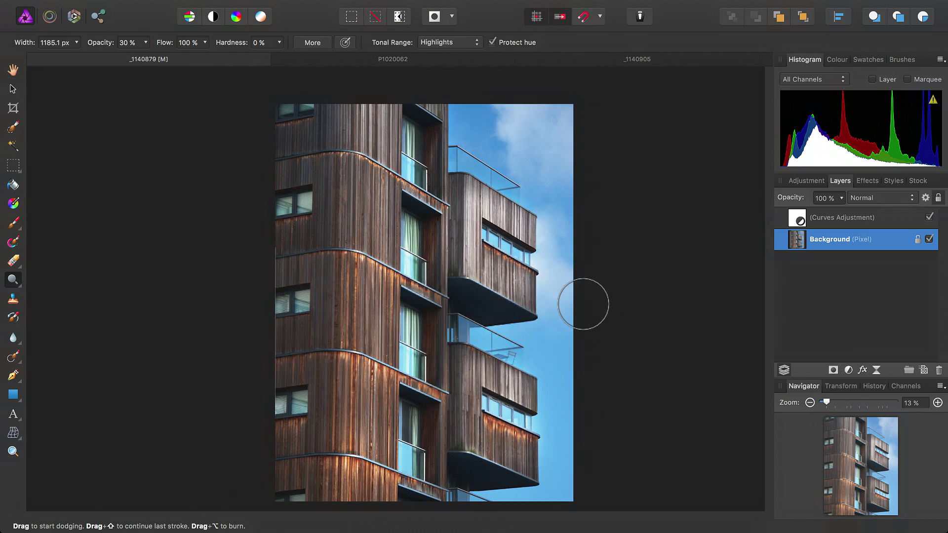
Step: Brighten the highlights along the outer side of the main facade with a brush about 1802 px wide
scroll(591, 312, "up", 1)
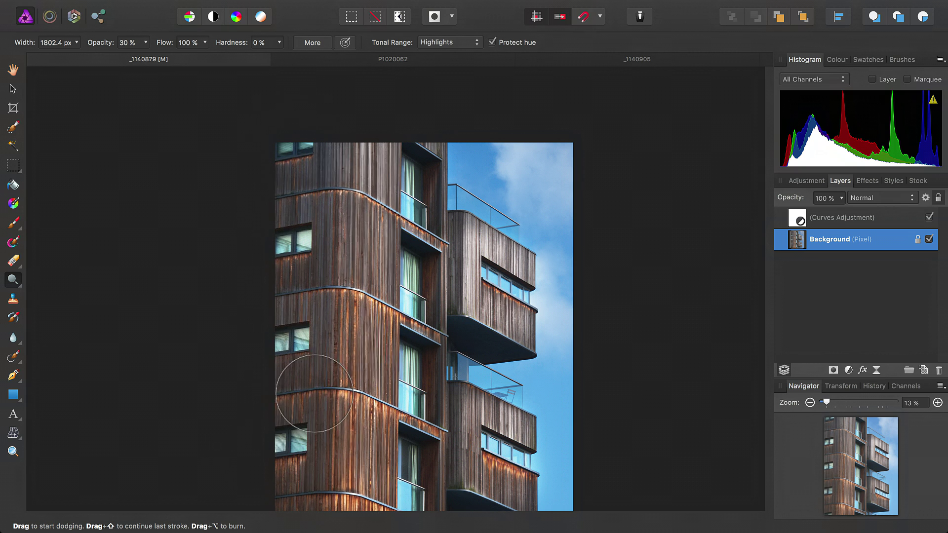
scroll(307, 371, "down", 5)
mouse_move(268, 417)
left_mouse_down()
mouse_move(304, 76)
mouse_move(307, 250)
left_mouse_up()
scroll(642, 366, "up", 4)
scroll(555, 208, "down", 2)
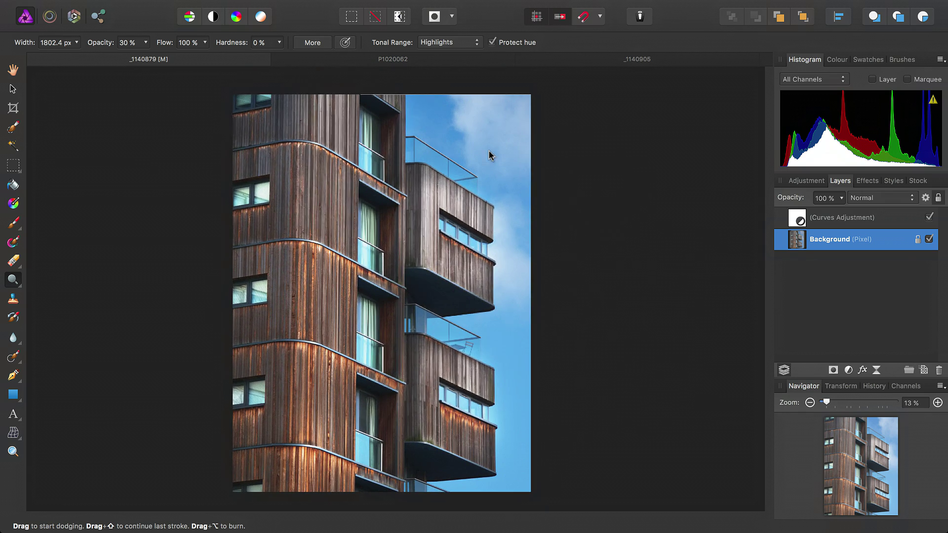
Step: Set the dodge opacity to 19% and the brush width to about 2741 px for a broad, subtle pass over the facade
left_click(144, 43)
left_click_drag(144, 60, 141, 60)
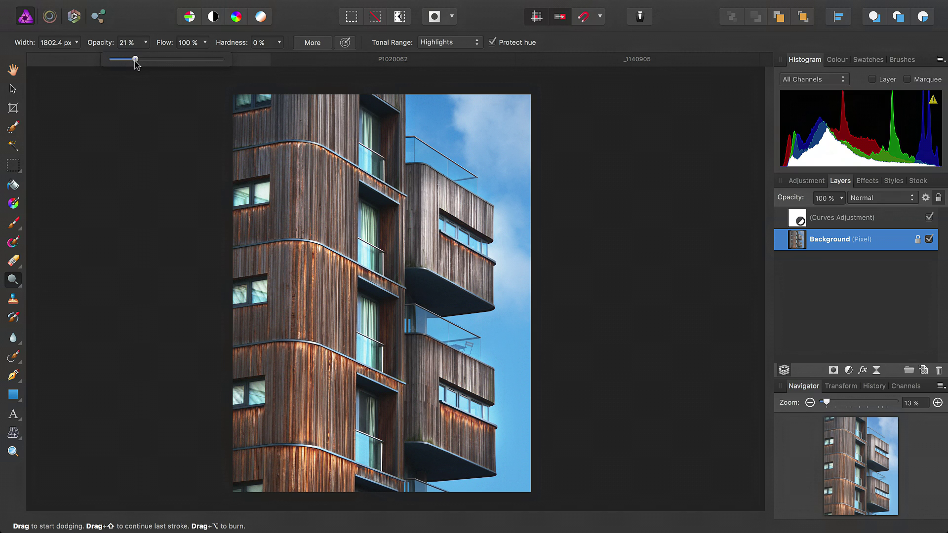
scroll(571, 174, "left", 1)
key("bracketright")
key("bracketright")
key("bracketright")
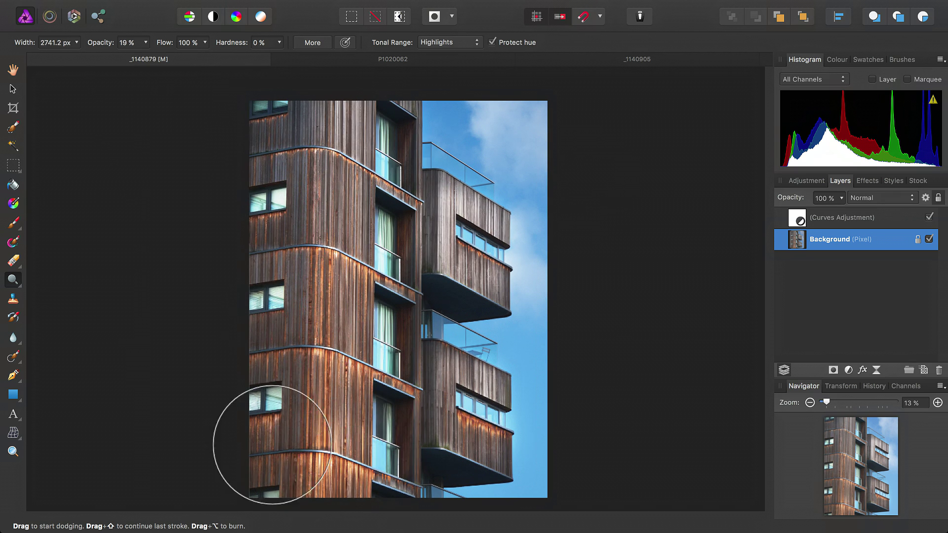
Step: Reduce the brush to about 1216 px and lightly dodge the lower and upper balcony blocks
key("bracketleft")
key("bracketleft")
key("bracketleft")
key("bracketleft")
key("bracketleft")
mouse_move(438, 385)
left_mouse_down()
mouse_move(463, 383)
mouse_move(480, 393)
mouse_move(425, 392)
mouse_move(455, 436)
mouse_move(478, 446)
left_mouse_up()
key("bracketleft")
mouse_move(482, 257)
left_mouse_down()
mouse_move(473, 293)
mouse_move(451, 249)
left_mouse_up()
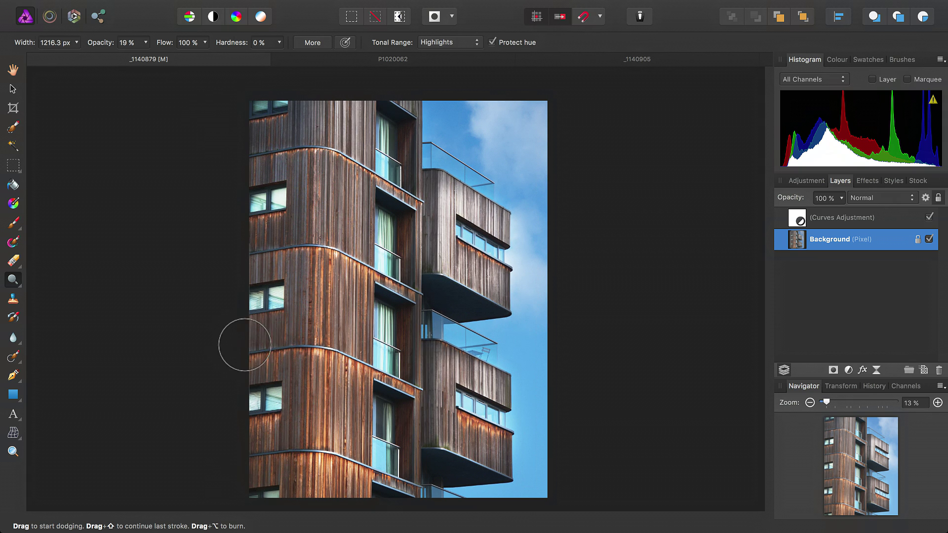
Step: Switch to the View tool and examine the dodged wood, windows and balconies up close at 50% zoom
key("h")
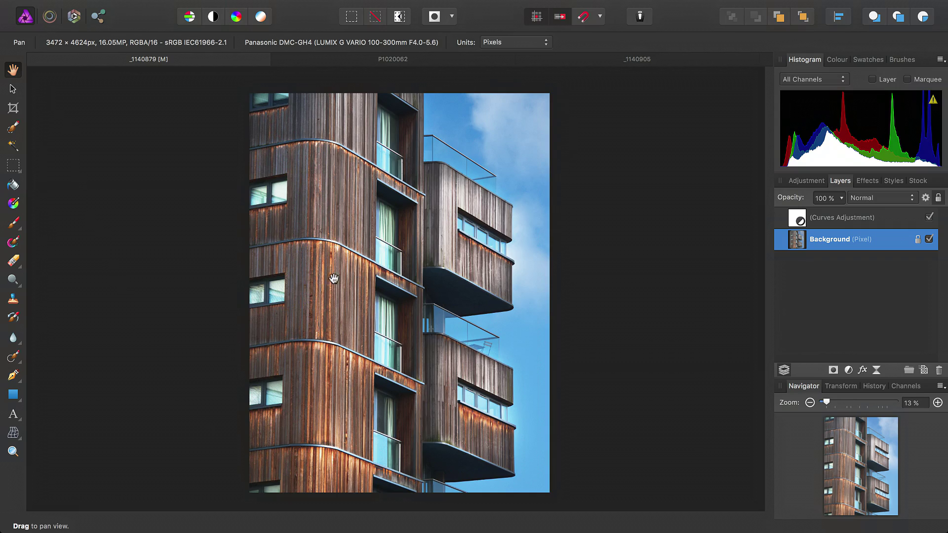
scroll(342, 277, "up", 8)
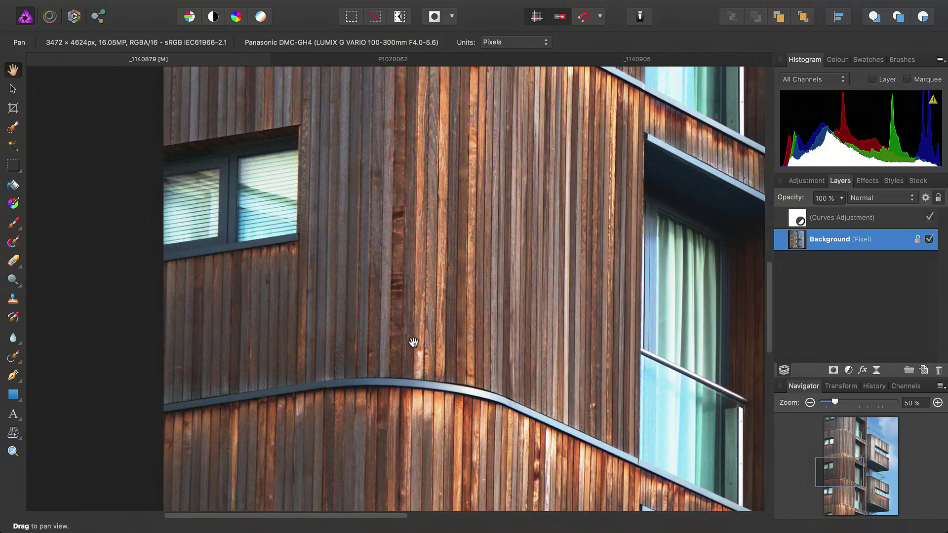
scroll(413, 342, "down", 10)
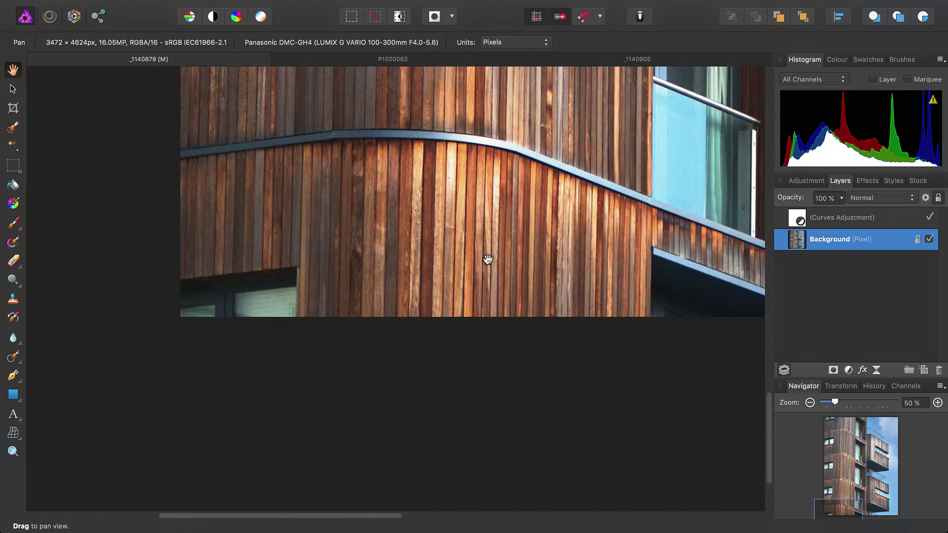
scroll(496, 264, "right", 10)
scroll(497, 264, "up", 4)
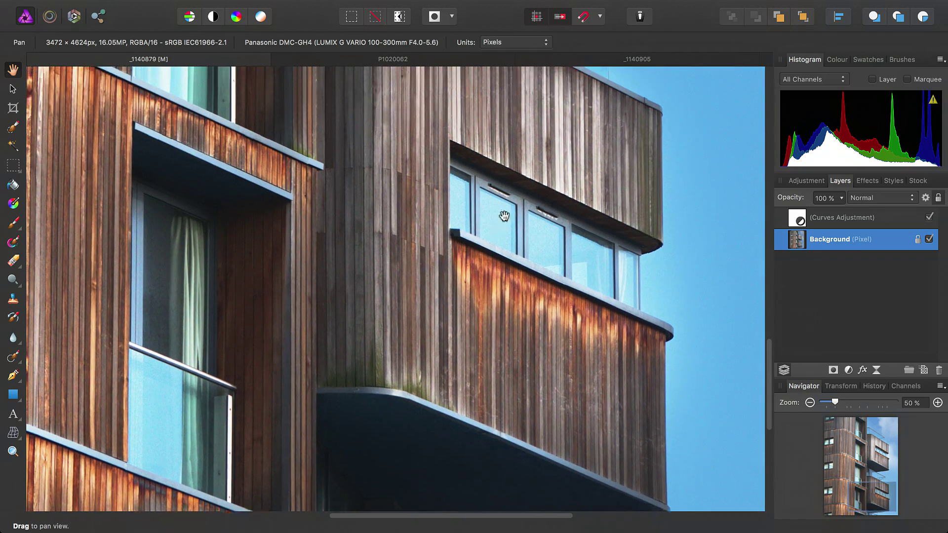
scroll(504, 221, "up", 15)
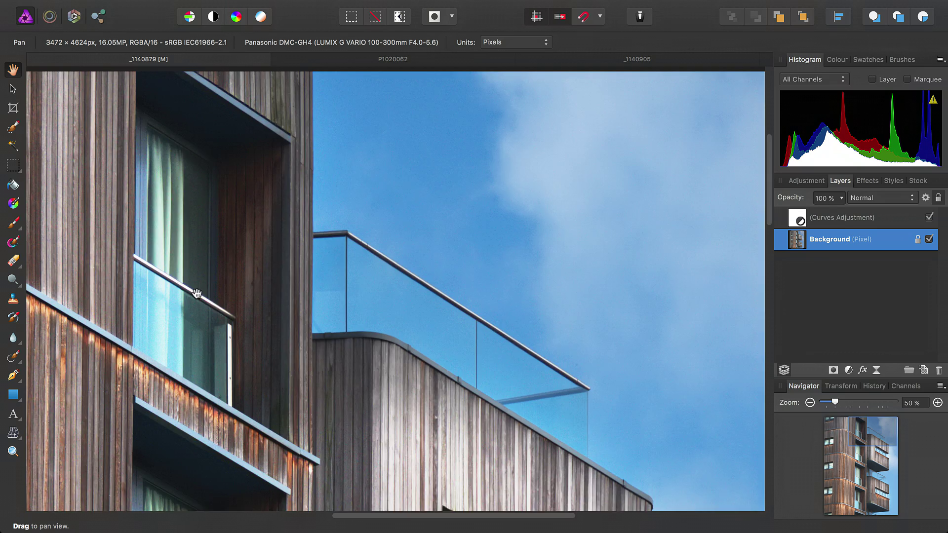
Step: Look over the building's upper facade and switch to the mountain photo P1020062
left_click_drag(197, 293, 659, 282)
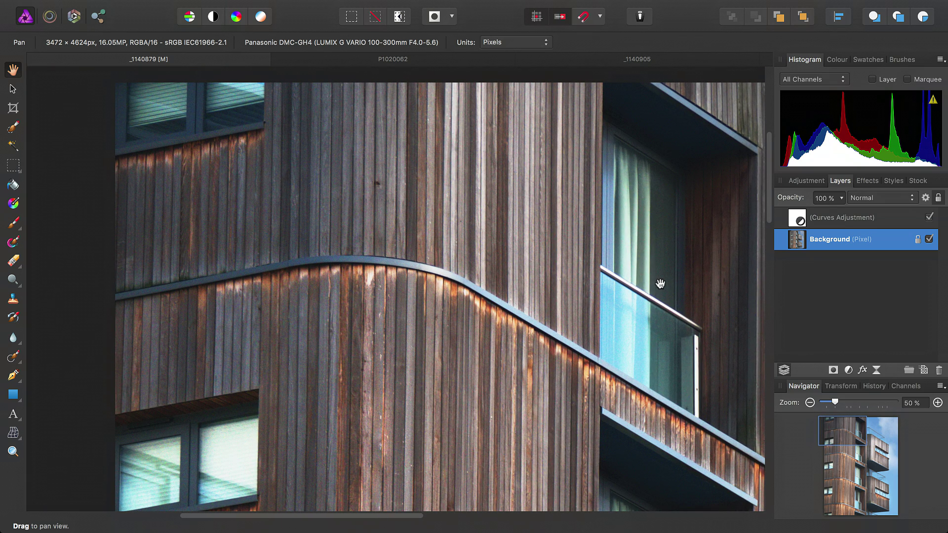
key("super+0")
left_click(441, 62)
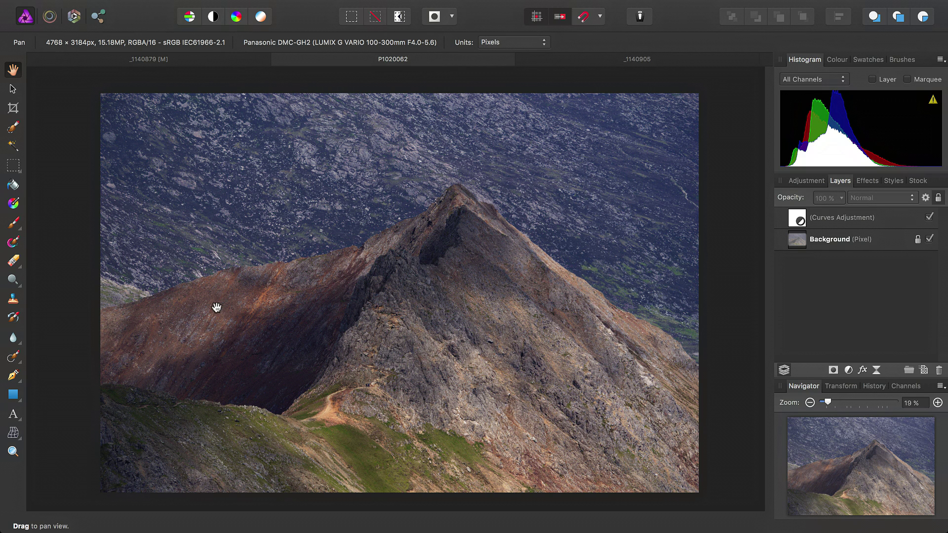
Step: Shift the lower point of the mountain photo's Curves adjustment inward to deepen the shadows
double_click(795, 218)
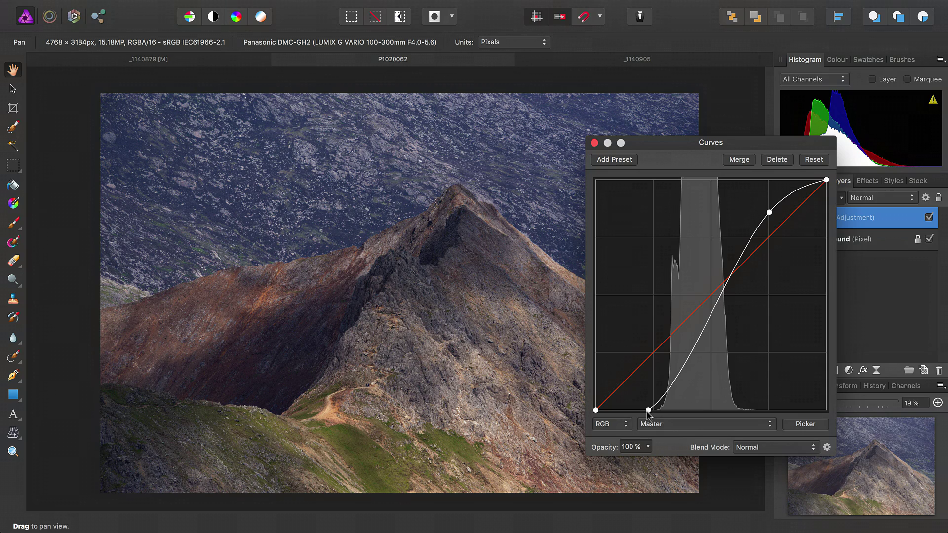
left_click_drag(653, 412, 666, 413)
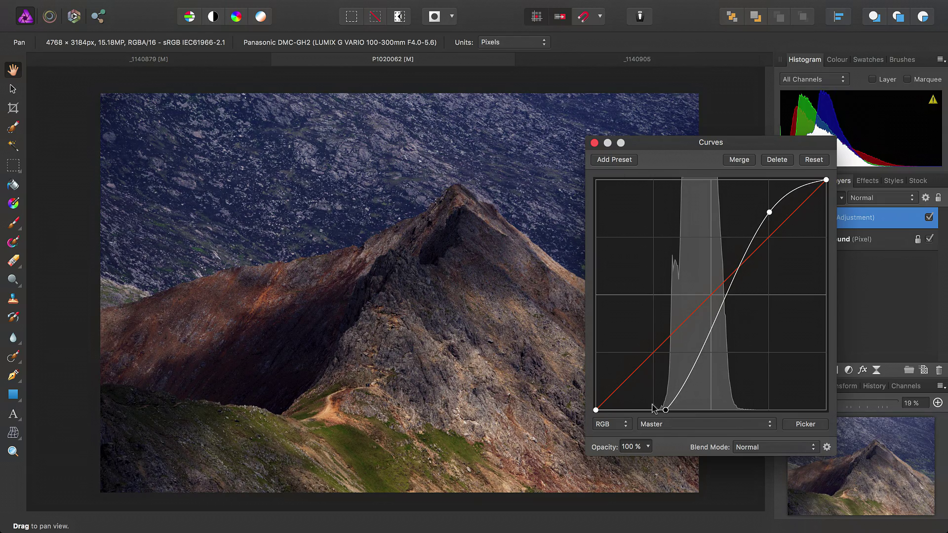
left_click(595, 143)
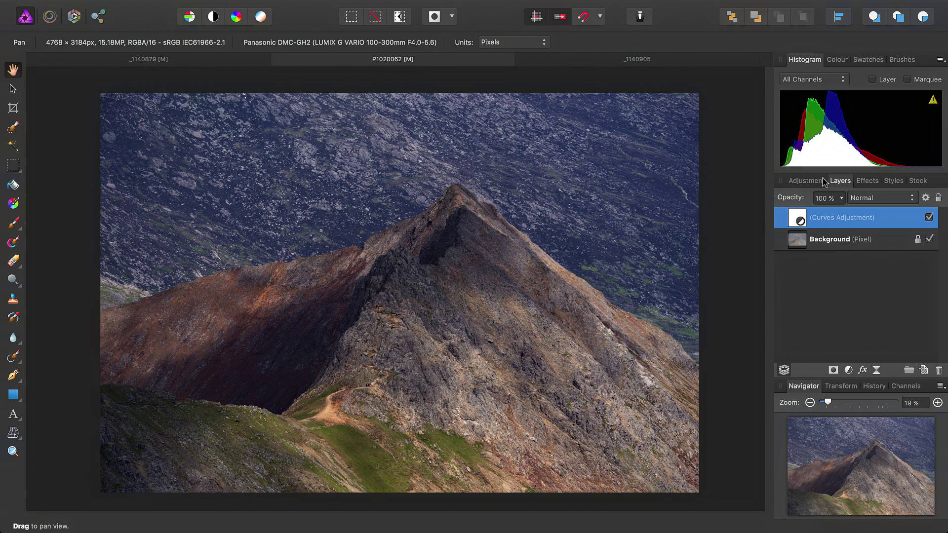
Step: Select the Background layer and set up the Dodge Brush at about 1354 px width, 41% opacity and Highlights tonal range
left_click(796, 240)
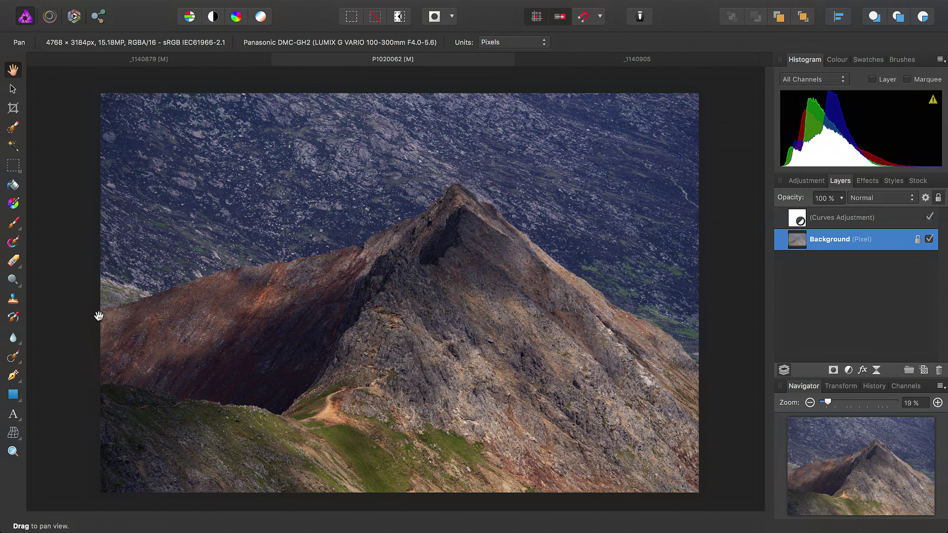
left_click_drag(12, 281, 53, 281)
left_click(53, 280)
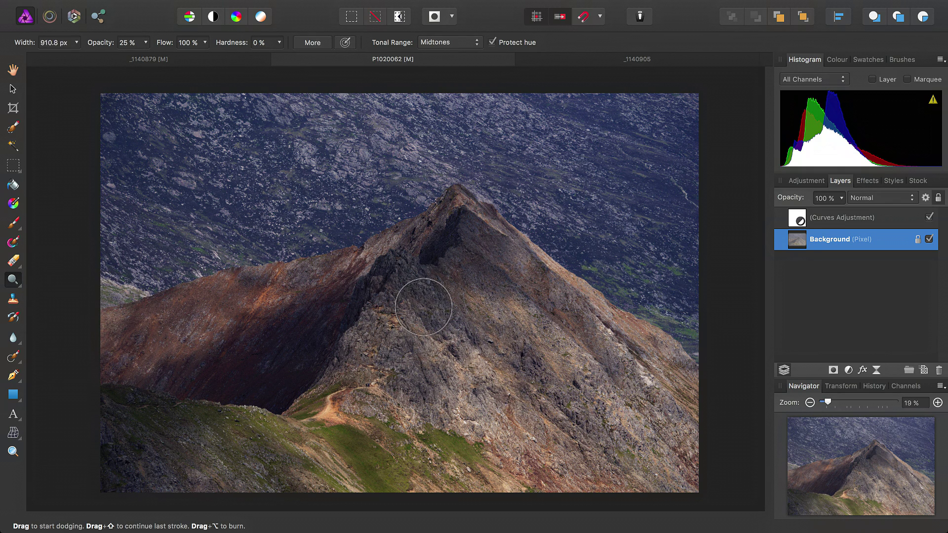
key("bracketright")
left_click_drag(147, 44, 147, 59)
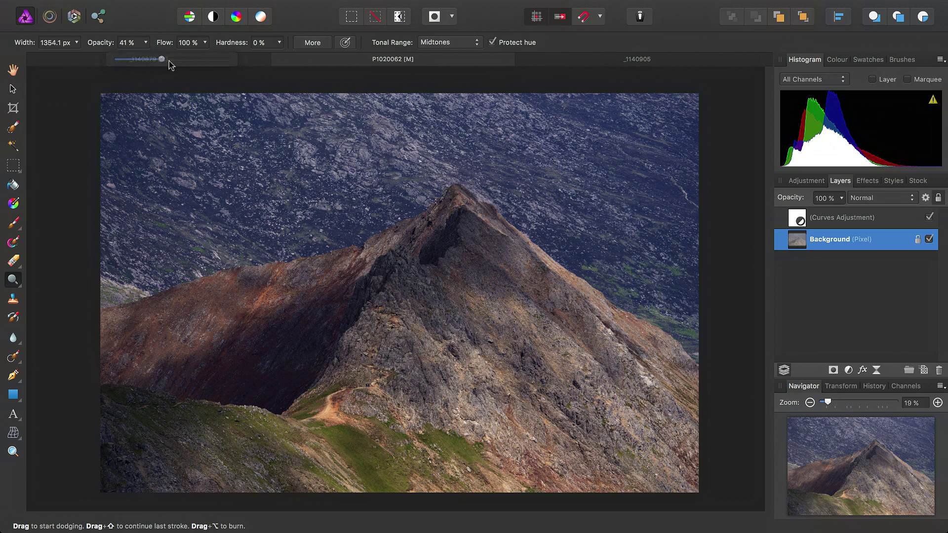
left_click(481, 44)
left_click(445, 49)
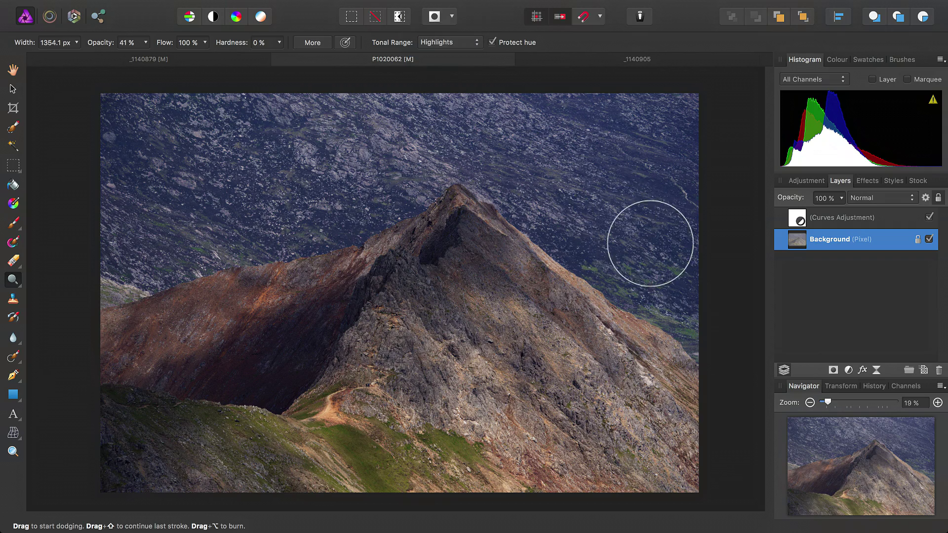
Step: Enlarge the brush to about 1791 px and dodge the highlights across the rocky slope and foreground grass
scroll(652, 229, "down", 3)
key("bracketright")
key("bracketright")
mouse_move(698, 402)
left_mouse_down()
mouse_move(389, 423)
mouse_move(677, 423)
mouse_move(93, 406)
mouse_move(265, 417)
mouse_move(491, 307)
mouse_move(409, 298)
left_mouse_up()
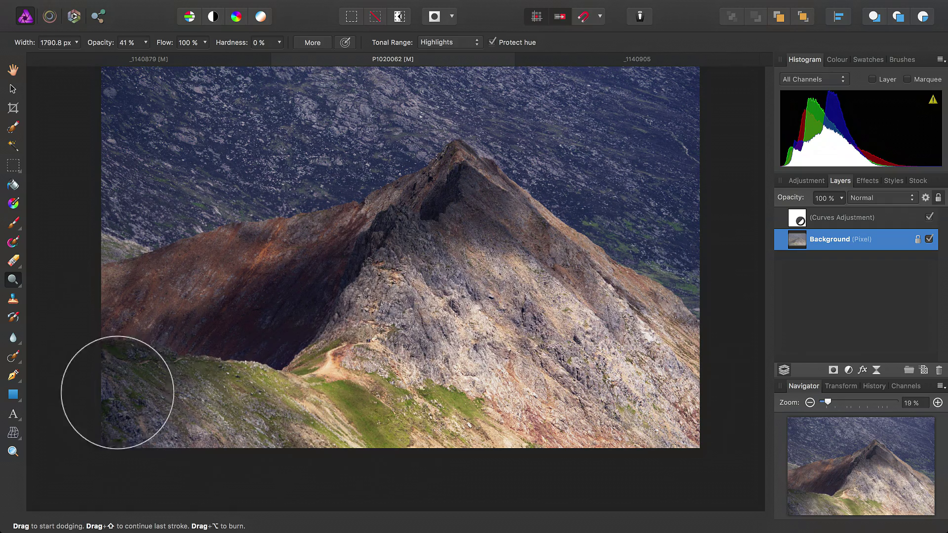
mouse_move(470, 237)
left_mouse_down()
mouse_move(546, 259)
mouse_move(672, 341)
left_mouse_up()
Step: Reduce the brush to about 1265 px, dodge the rock just below the summit, and undo the most recent strokes
key("bracketleft")
key("bracketleft")
left_click_drag(453, 203, 393, 251)
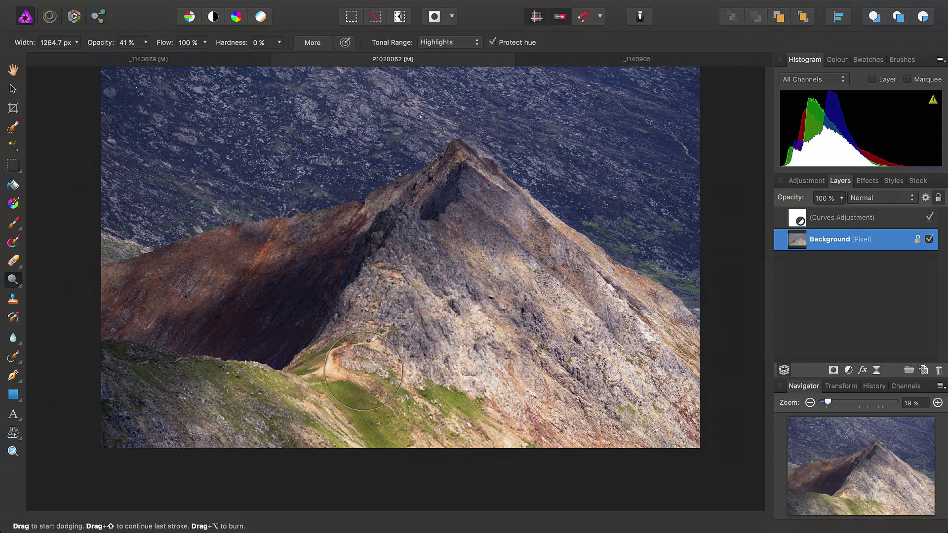
key("super+z")
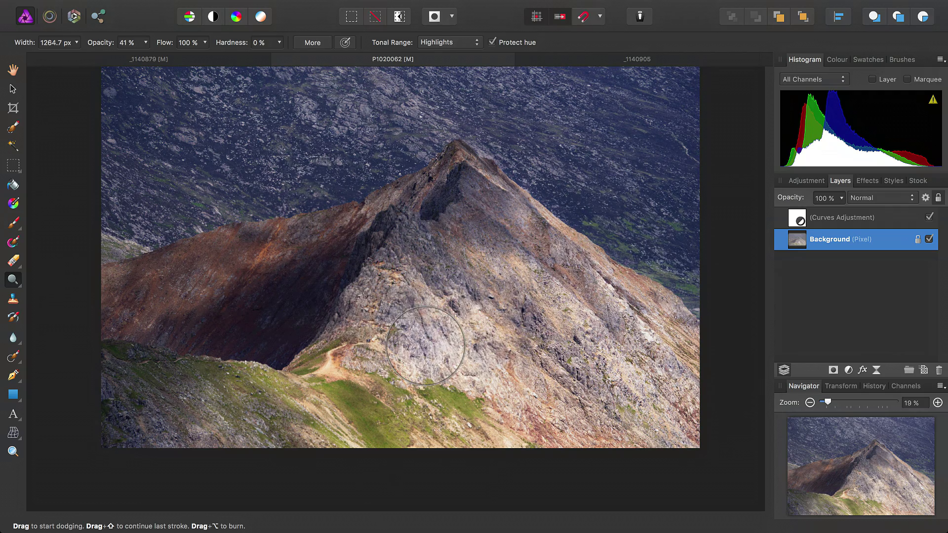
key("super+z")
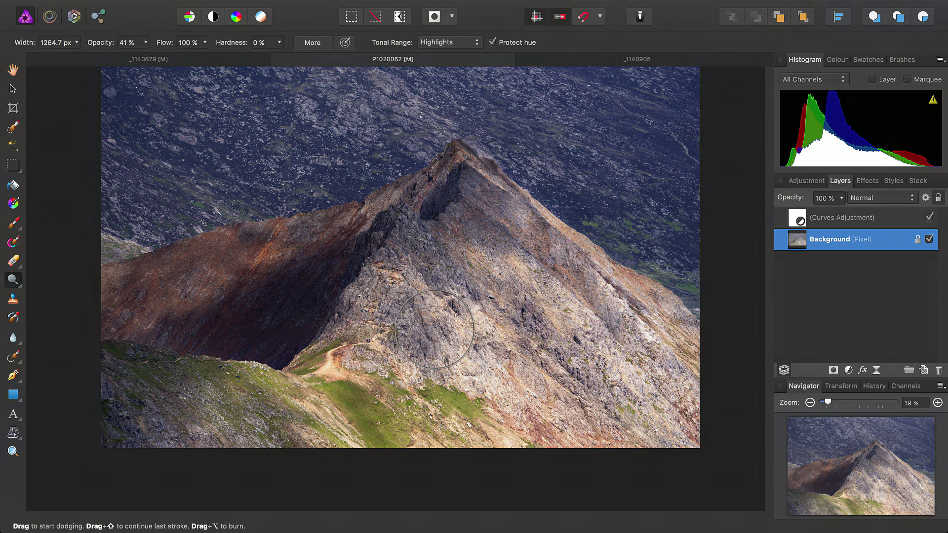
Step: Lower the dodge opacity to 25% and brighten the slope from summit to base with a brush about 1181 px wide
mouse_move(435, 329)
left_mouse_down()
mouse_move(492, 290)
mouse_move(481, 239)
left_mouse_up()
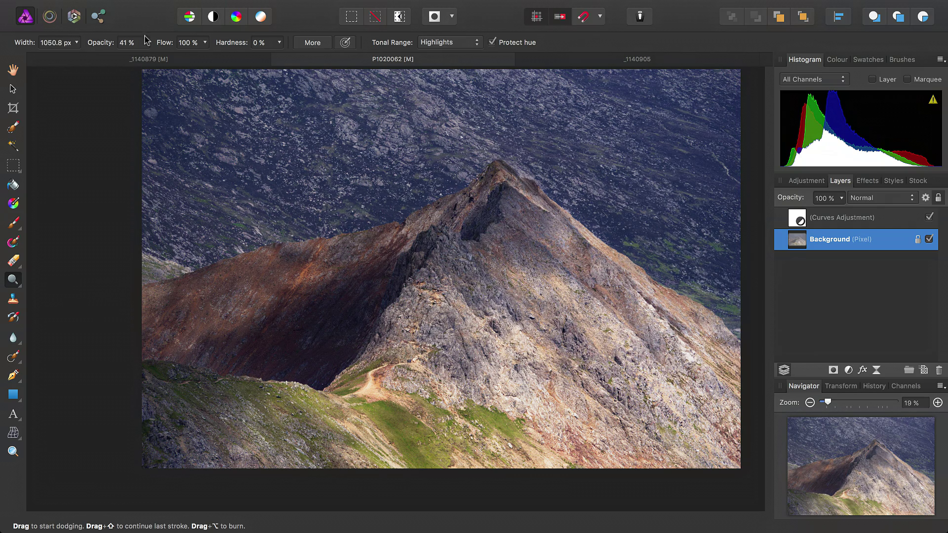
left_click(146, 42)
left_click_drag(144, 60, 127, 60)
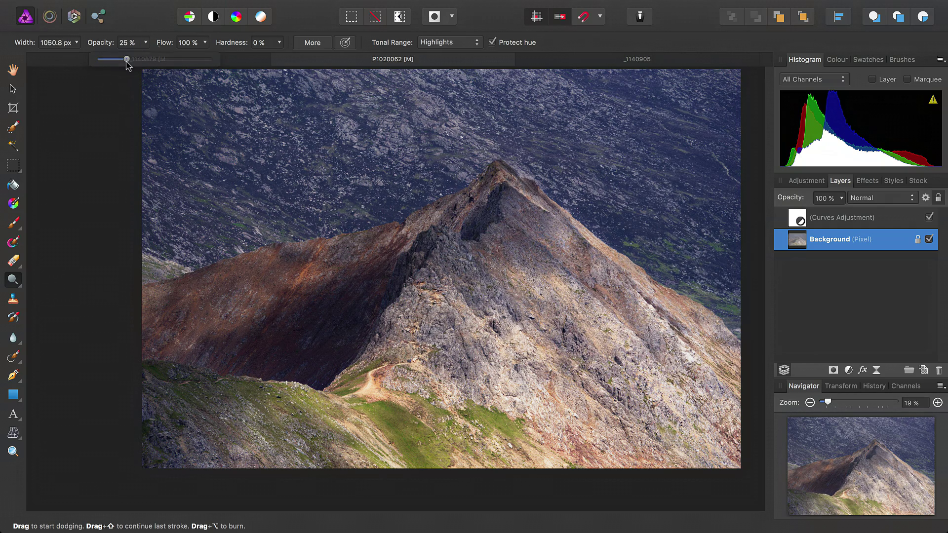
key("bracketright")
mouse_move(505, 225)
left_mouse_down()
mouse_move(547, 257)
mouse_move(503, 219)
mouse_move(570, 255)
mouse_move(614, 305)
mouse_move(686, 332)
mouse_move(712, 361)
mouse_move(545, 281)
mouse_move(483, 228)
mouse_move(451, 236)
mouse_move(419, 263)
mouse_move(368, 393)
mouse_move(459, 417)
mouse_move(400, 451)
mouse_move(183, 412)
mouse_move(167, 454)
mouse_move(422, 470)
mouse_move(658, 463)
mouse_move(707, 365)
mouse_move(614, 316)
mouse_move(492, 389)
mouse_move(394, 395)
mouse_move(443, 404)
mouse_move(412, 414)
mouse_move(532, 411)
left_mouse_up()
Step: Switch to the Burn Brush and set its tonal range to Highlights
left_click(13, 281)
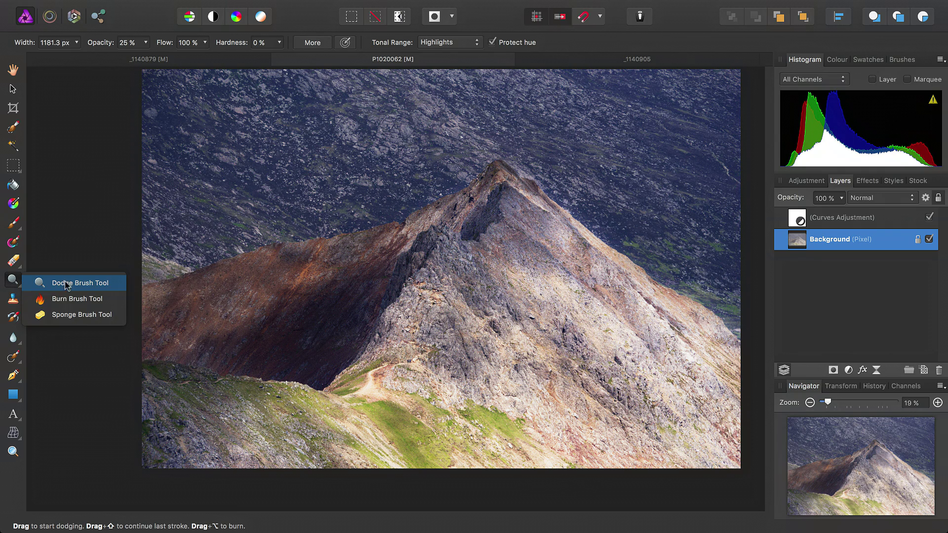
left_click(77, 299)
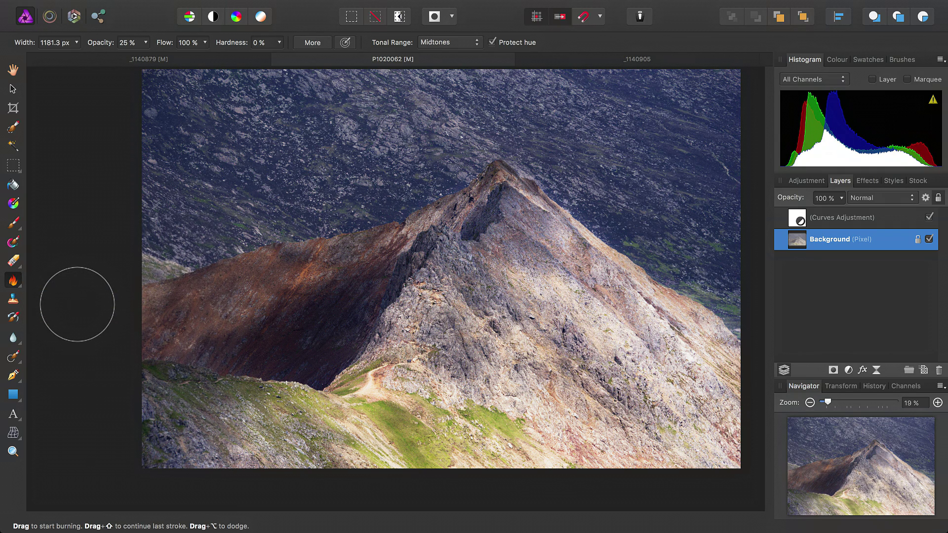
left_click(446, 44)
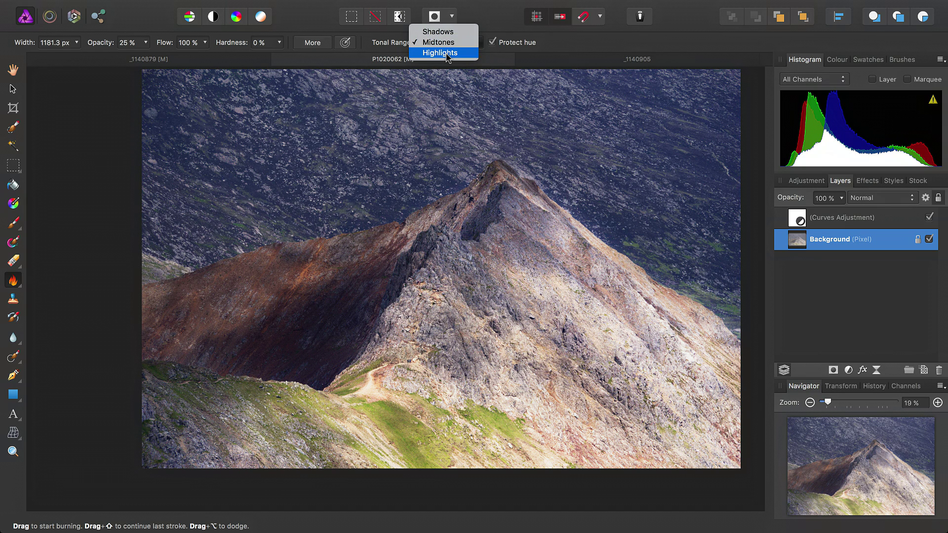
left_click(447, 53)
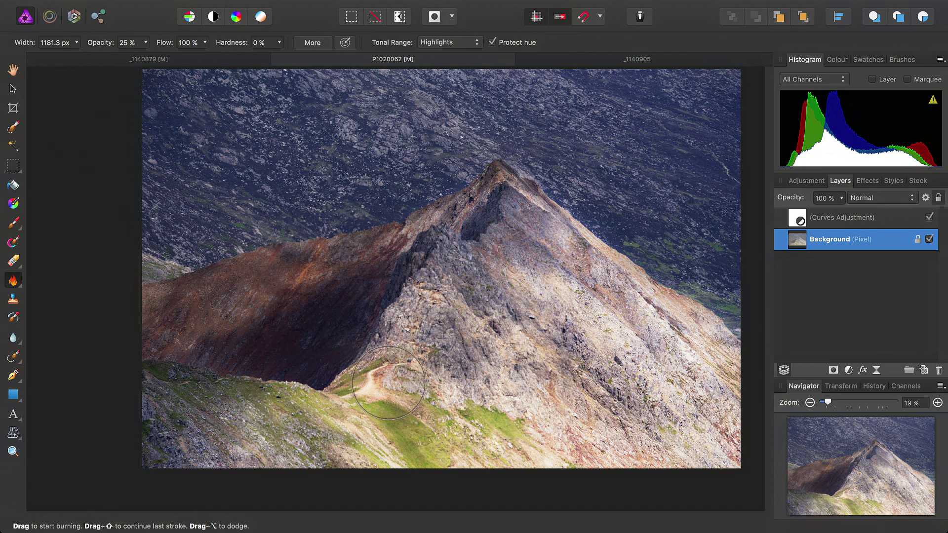
Step: Reduce the burn brush to about 854 px and darken the bright areas around the path and along the photo's lower edge
key("bracketleft")
key("bracketleft")
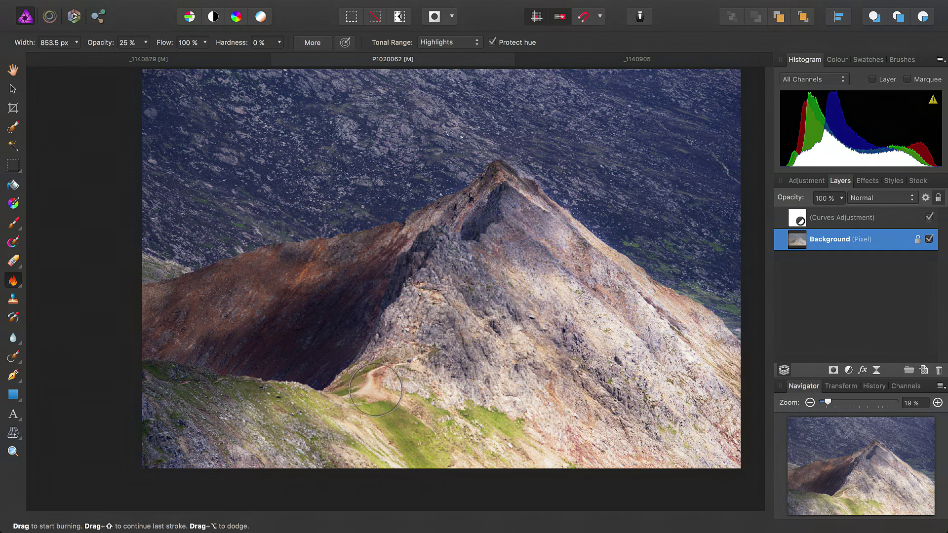
mouse_move(410, 390)
left_mouse_down()
mouse_move(431, 389)
mouse_move(452, 407)
mouse_move(396, 424)
mouse_move(346, 401)
mouse_move(332, 418)
mouse_move(425, 459)
mouse_move(637, 475)
left_mouse_up()
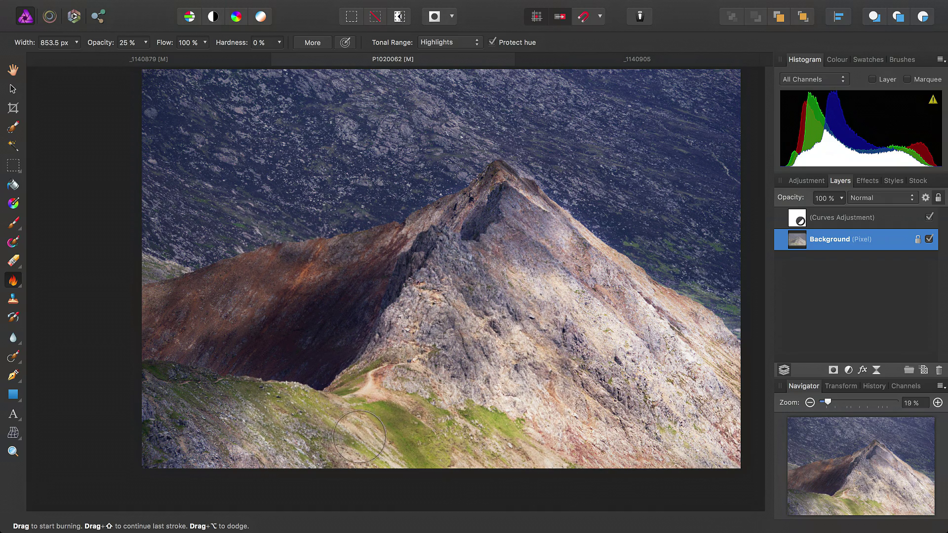
mouse_move(408, 460)
left_mouse_down()
mouse_move(520, 454)
mouse_move(706, 469)
left_mouse_up()
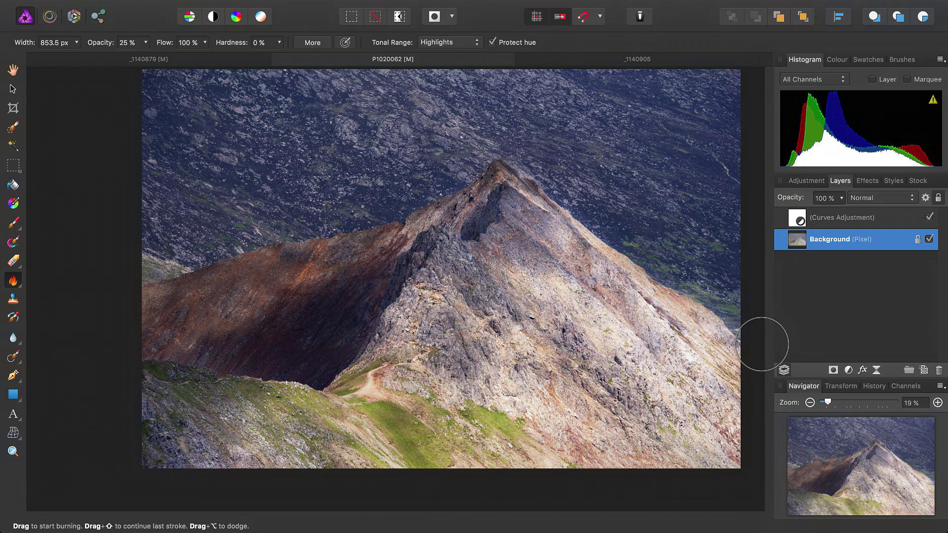
Step: Switch to the Sponge Brush in Saturate mode and set its opacity to 80%
left_click(8, 285)
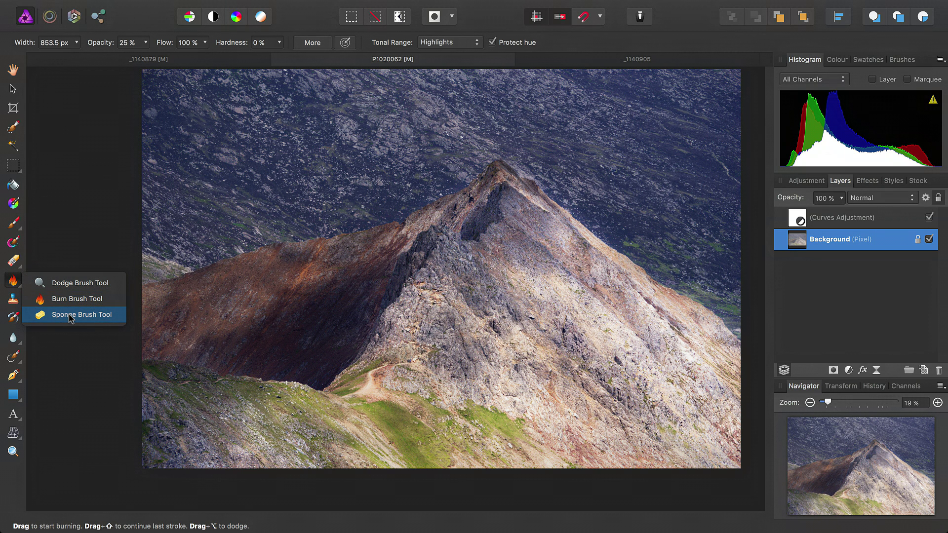
left_click(69, 317)
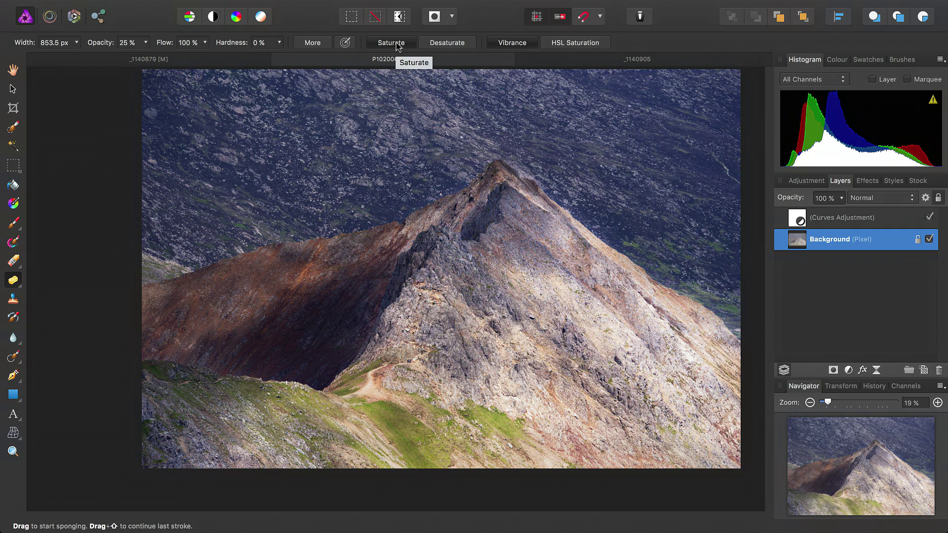
left_click(146, 42)
left_click_drag(148, 59, 156, 62)
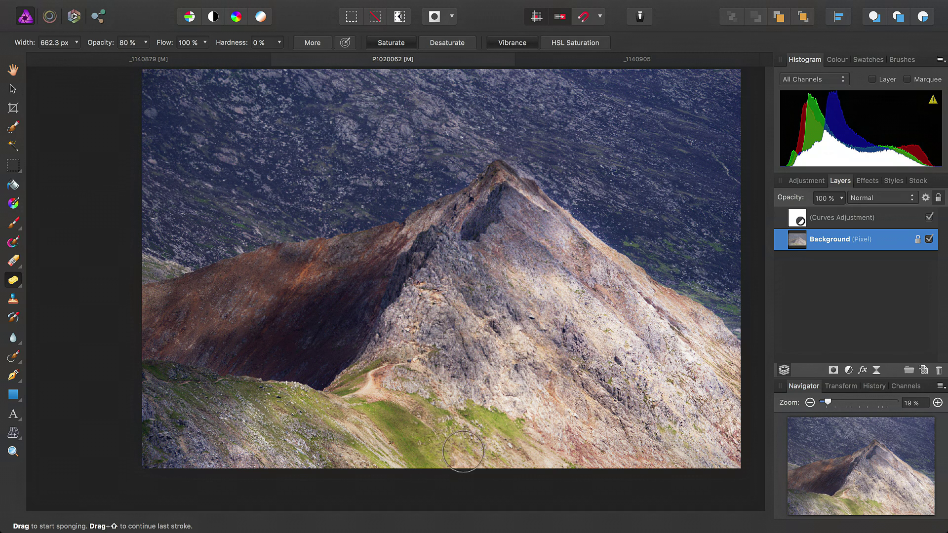
Step: Enlarge the sponge brush to about 1158 px and saturate the foreground grass and the rocky slope
key("bracketright")
key("bracketright")
key("bracketright")
key("bracketright")
left_click_drag(439, 421, 385, 422)
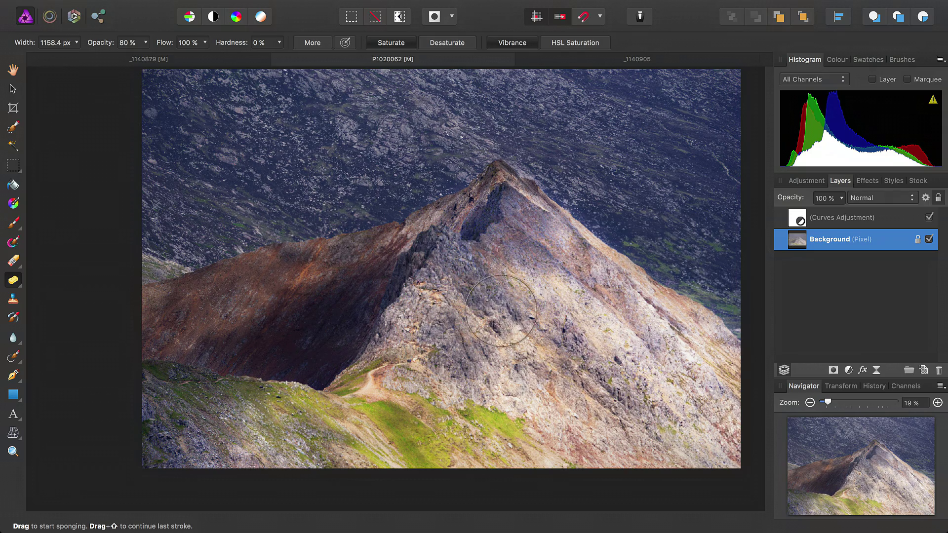
mouse_move(490, 335)
left_mouse_down()
mouse_move(645, 413)
mouse_move(466, 479)
mouse_move(427, 325)
left_mouse_up()
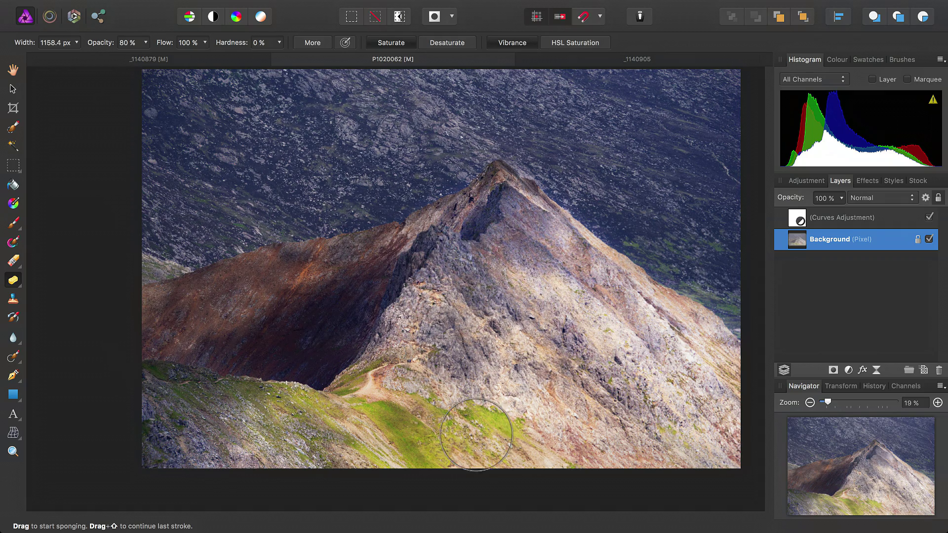
left_click_drag(456, 443, 568, 417)
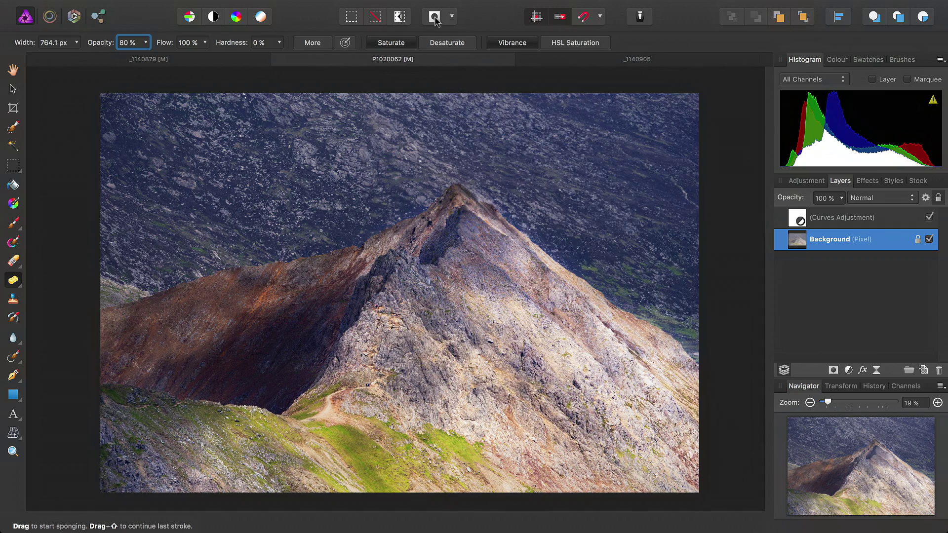
Step: Set the Sponge Brush to Desaturate and its opacity to 45%
left_click(442, 44)
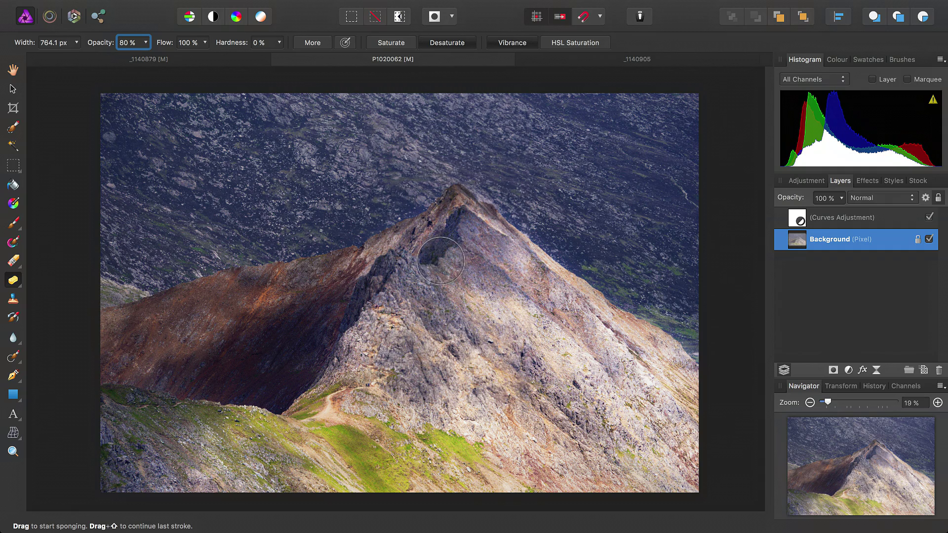
left_click_drag(149, 43, 137, 59)
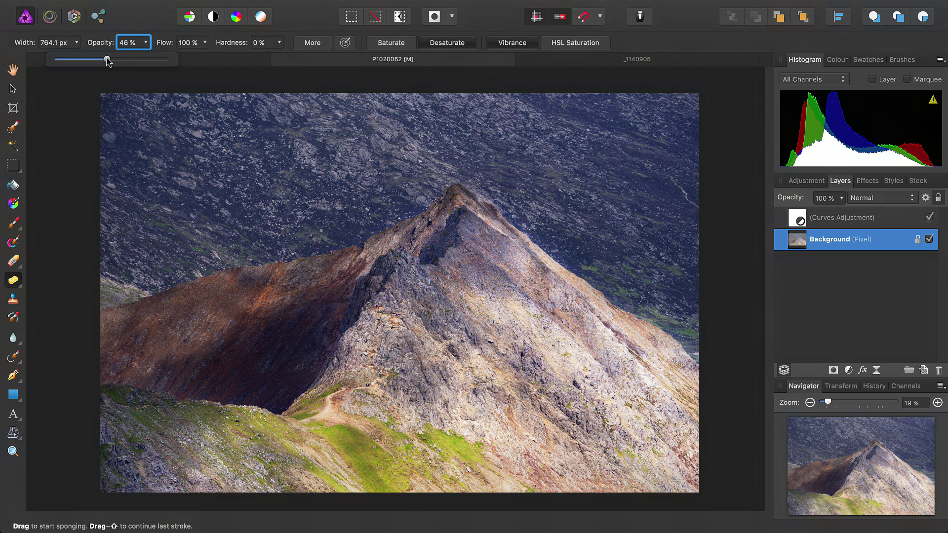
left_click_drag(108, 60, 105, 59)
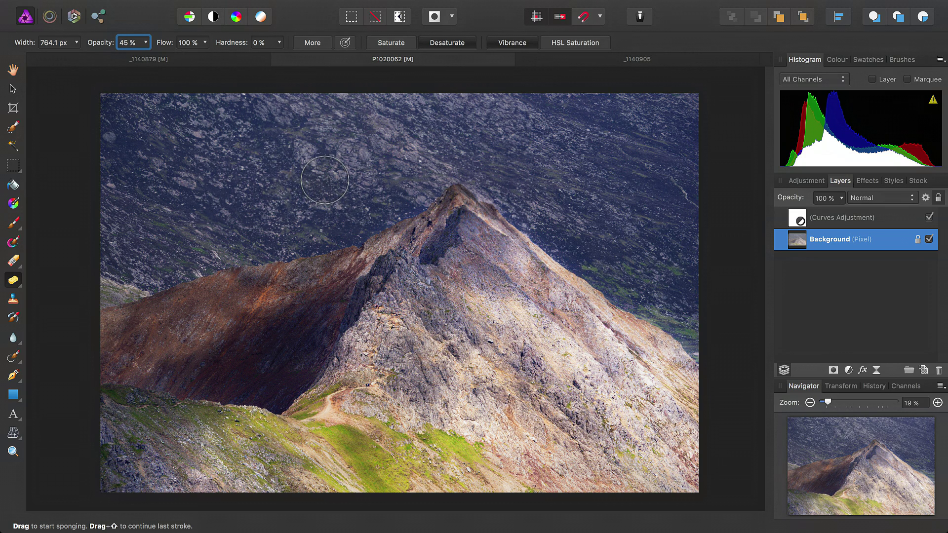
Step: Desaturate the blue background mountainside with a brush about 1337 px wide, reduce the width to about 1136 px, and return to the View tool
key("]")
key("]")
key("]")
key("]")
mouse_move(256, 158)
left_mouse_down()
mouse_move(284, 138)
mouse_move(156, 130)
left_mouse_up()
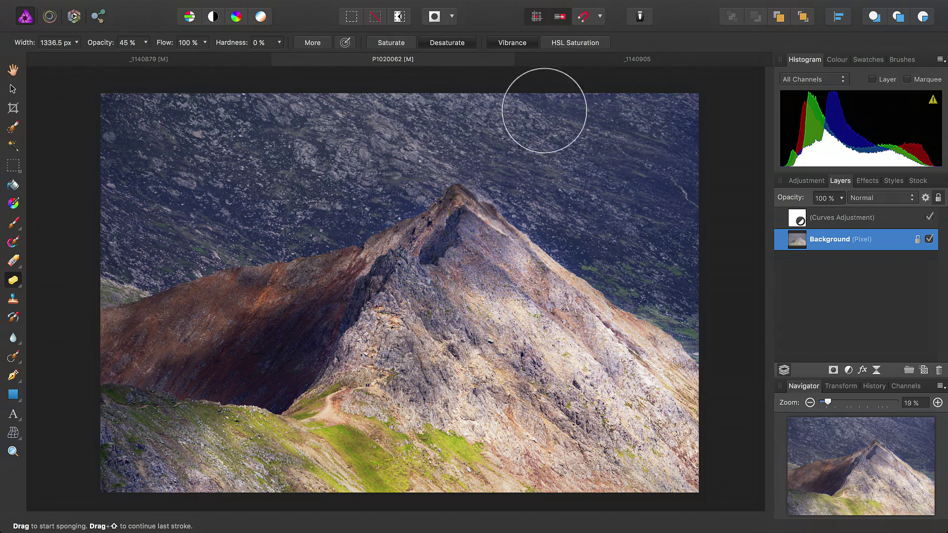
mouse_move(709, 177)
left_mouse_down()
mouse_move(563, 170)
mouse_move(561, 212)
mouse_move(650, 268)
mouse_move(736, 343)
left_mouse_up()
key("bracketleft")
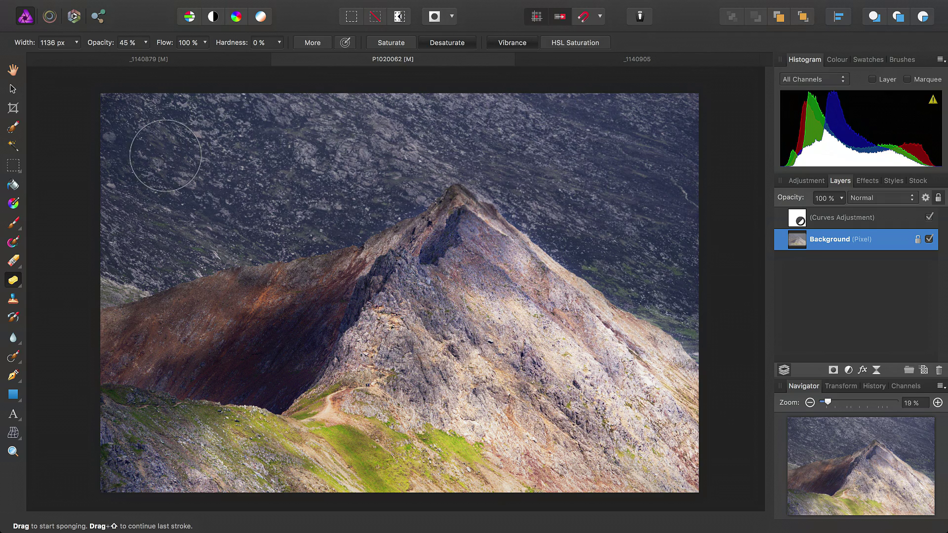
key("space")
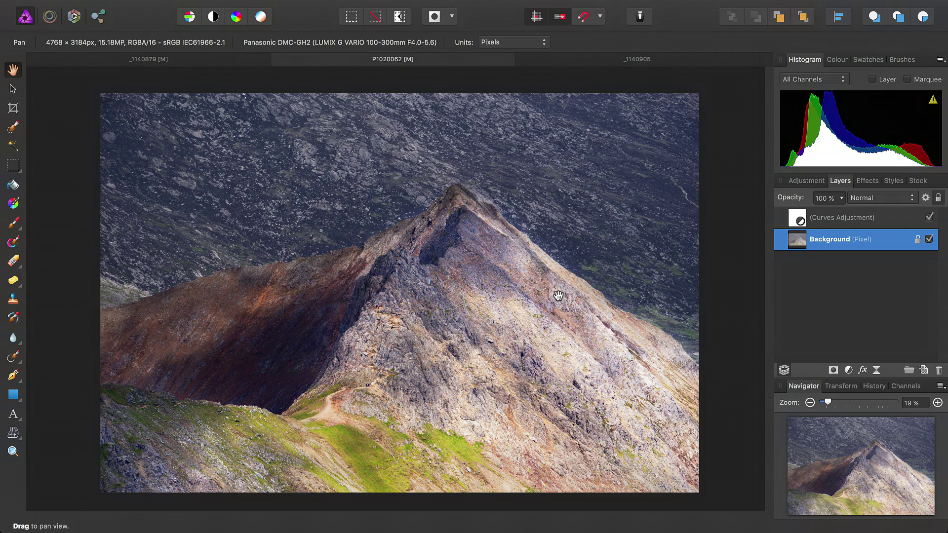
key("super+z")
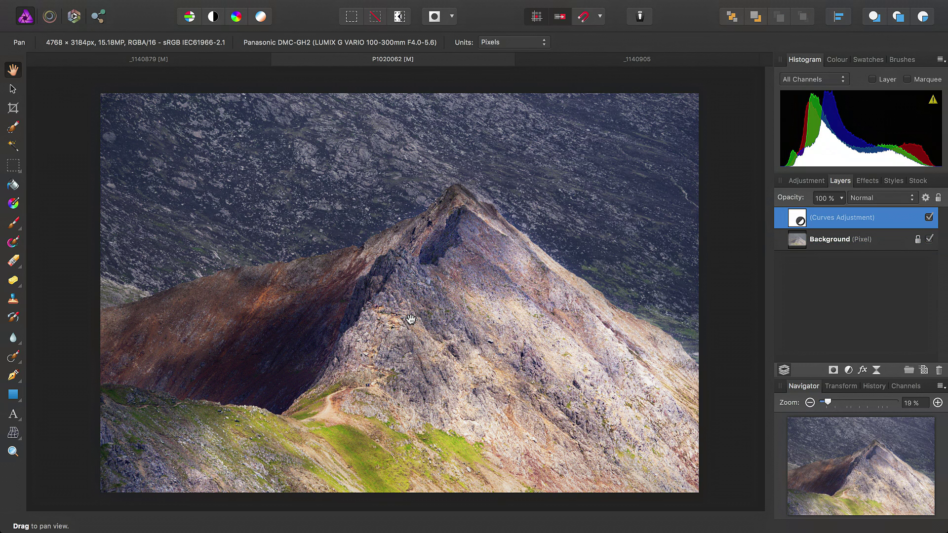
Step: Deepen the mountain photo's Curves adjustment by lowering the upper curve point slightly and shifting the black point further along the baseline
double_click(798, 219)
left_click_drag(760, 144, 796, 102)
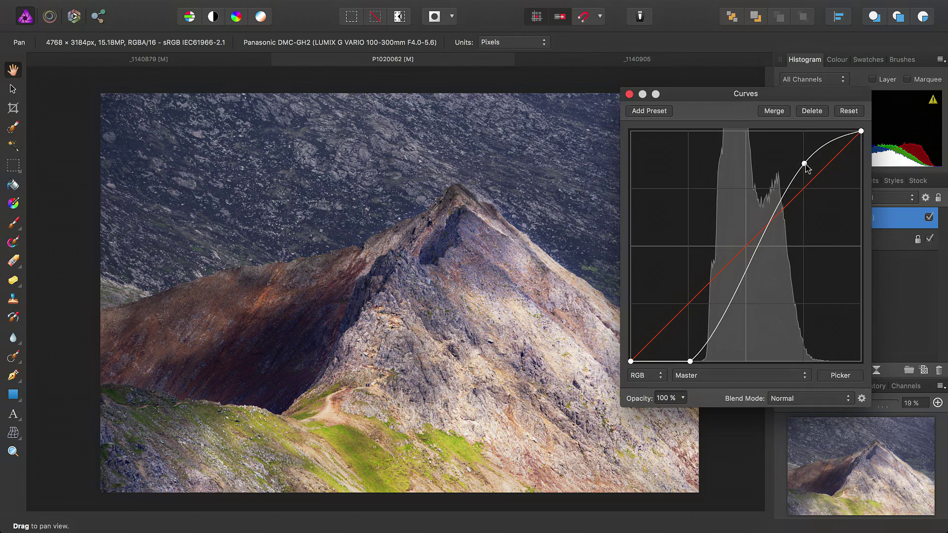
left_click_drag(805, 165, 803, 183)
left_click_drag(690, 361, 705, 363)
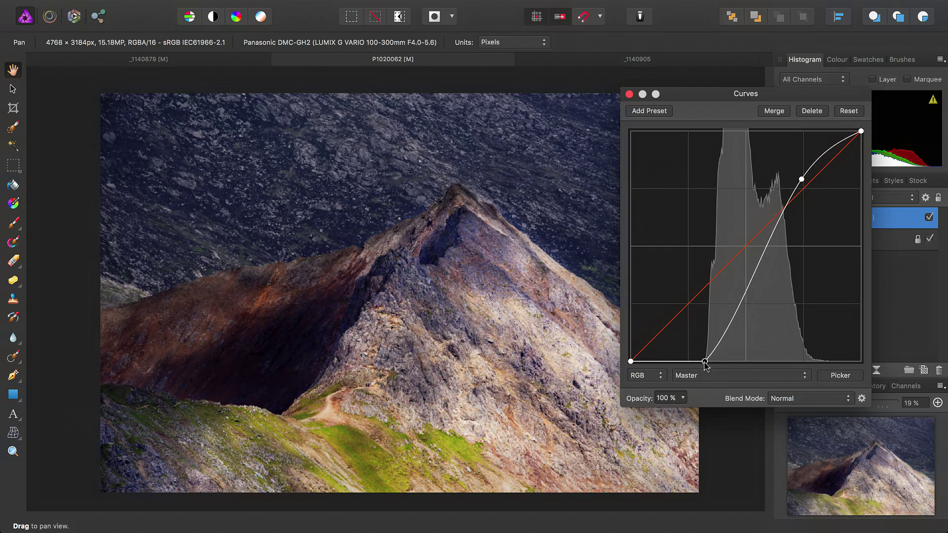
left_click(630, 94)
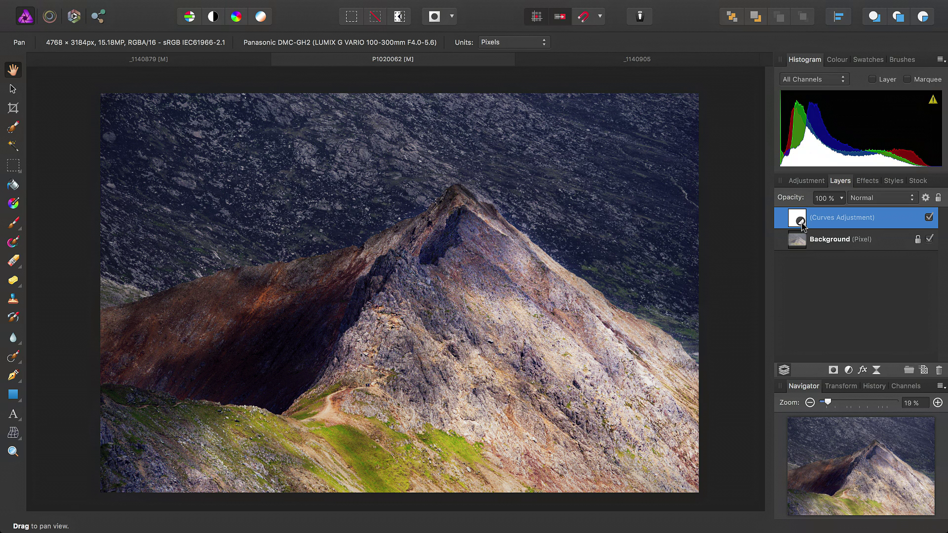
Step: Switch to the _1140905 building photo, select its Background layer and activate the Dodge Brush
left_click(671, 62)
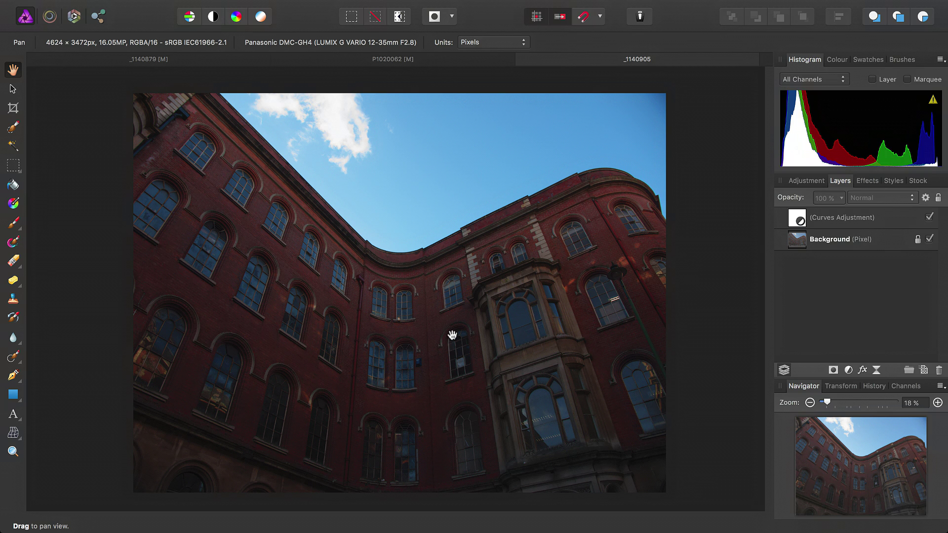
left_click(801, 247)
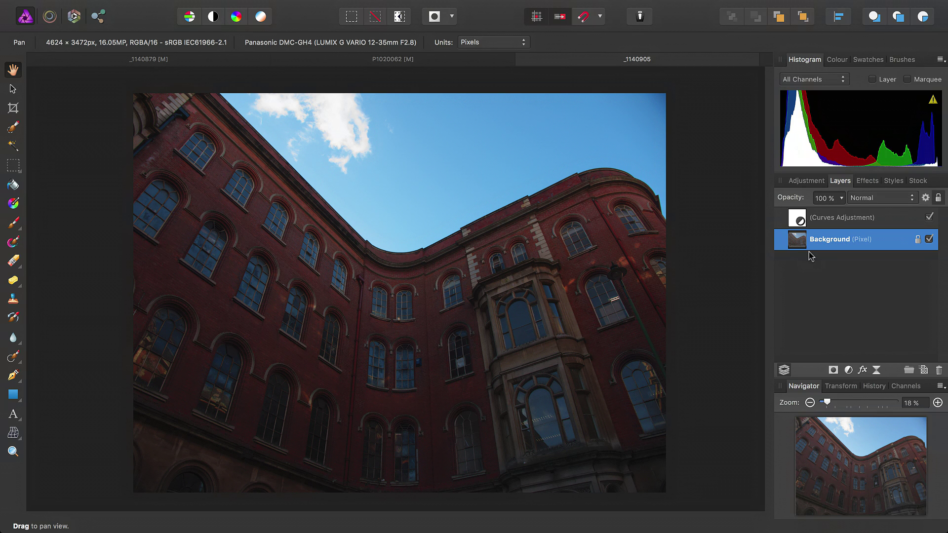
left_click(13, 285)
left_click(57, 279)
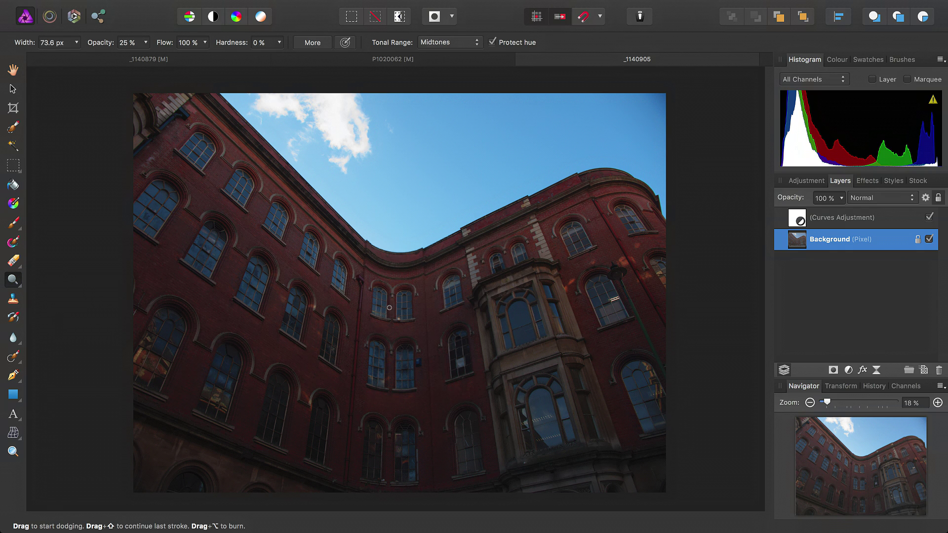
Step: Enlarge the Dodge Brush to about 2315 px, with 70% opacity and the tonal range set to Highlights
key("bracketright")
key("bracketright")
key("bracketright")
key("bracketright")
key("bracketright")
key("bracketright")
key("bracketright")
key("bracketright")
key("bracketright")
left_click_drag(145, 42, 145, 56)
left_click(459, 43)
left_click(440, 53)
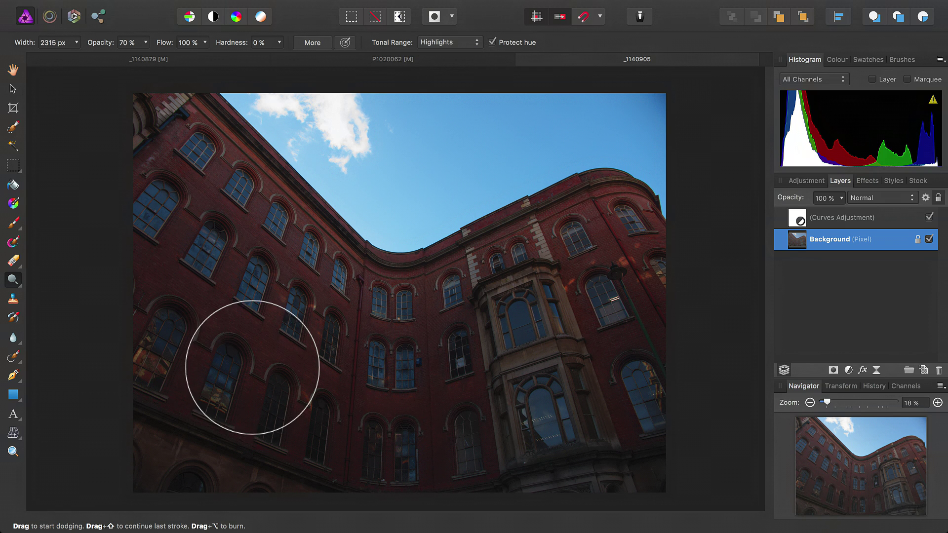
Step: Reduce the brush to about 1635 px and dodge the brick facade from the left wall across to the right wall
key("bracketleft")
key("bracketleft")
key("bracketleft")
key("bracketright")
mouse_move(161, 163)
left_mouse_down()
mouse_move(192, 180)
mouse_move(170, 143)
mouse_move(274, 263)
mouse_move(246, 265)
mouse_move(304, 290)
mouse_move(410, 318)
mouse_move(547, 260)
mouse_move(623, 243)
mouse_move(610, 293)
left_mouse_up()
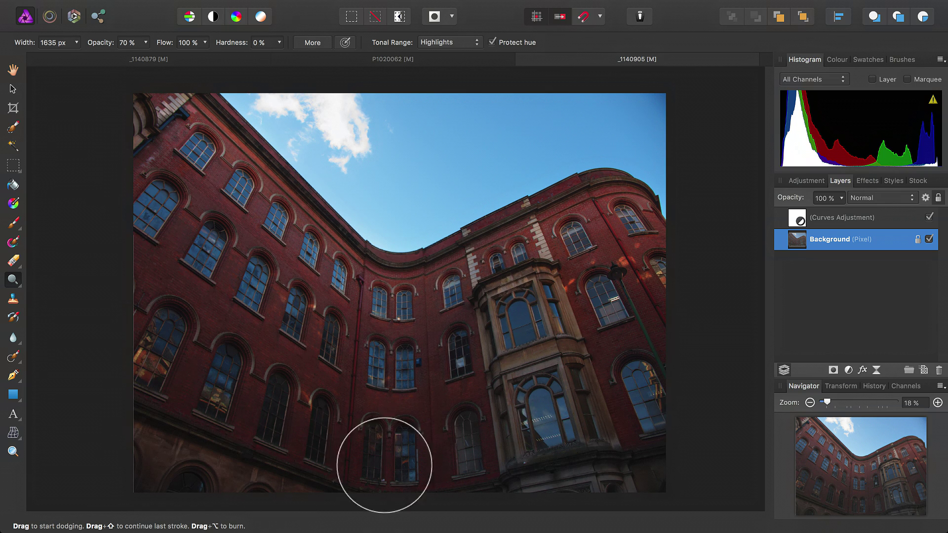
Step: Enlarge the brush to about 2162 px and dodge the lower part of the building around the bay window
key("]")
key("]")
left_click_drag(594, 447, 549, 448)
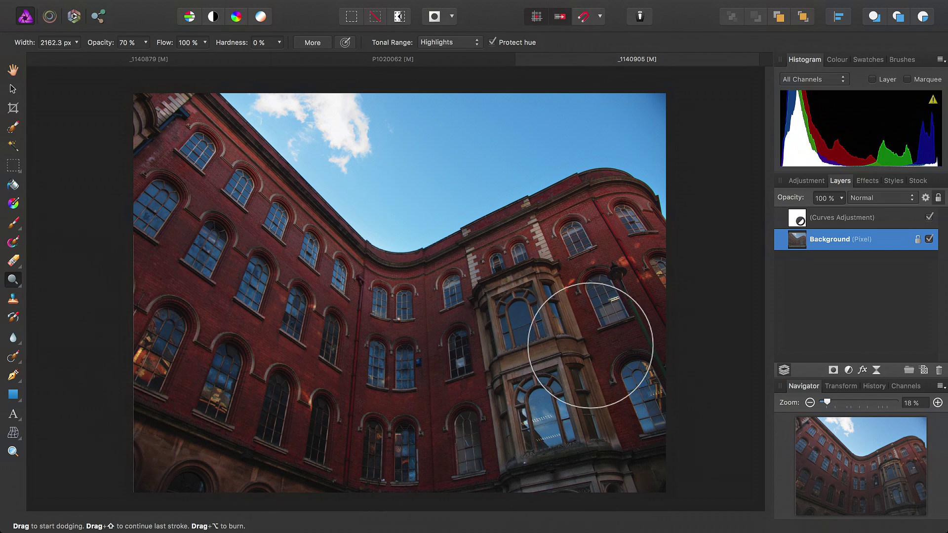
Step: Dodge the upper walls and the lower right of the facade, reducing the brush to about 1527 px
key("bracketleft")
mouse_move(592, 253)
left_mouse_down()
mouse_move(509, 294)
mouse_move(456, 309)
mouse_move(433, 341)
mouse_move(386, 367)
mouse_move(243, 211)
mouse_move(144, 193)
left_mouse_up()
left_click(645, 438)
key("bracketleft")
left_click_drag(579, 445, 534, 450)
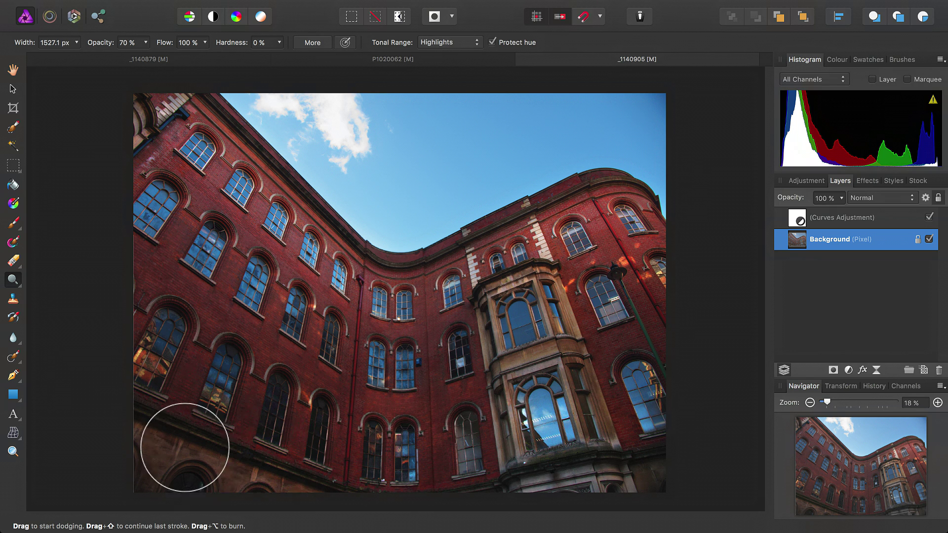
Step: Dodge the left wall and the rest of the facade, enlarging the brush to about 2020 px and reducing it to about 1717 px
mouse_move(168, 160)
left_mouse_down()
mouse_move(254, 262)
mouse_move(146, 221)
mouse_move(262, 309)
left_mouse_up()
key("bracketright")
key("bracketright")
key("bracketright")
key("bracketright")
key("bracketright")
key("bracketright")
key("bracketright")
key("bracketright")
key("bracketright")
key("bracketright")
key("bracketright")
key("bracketright")
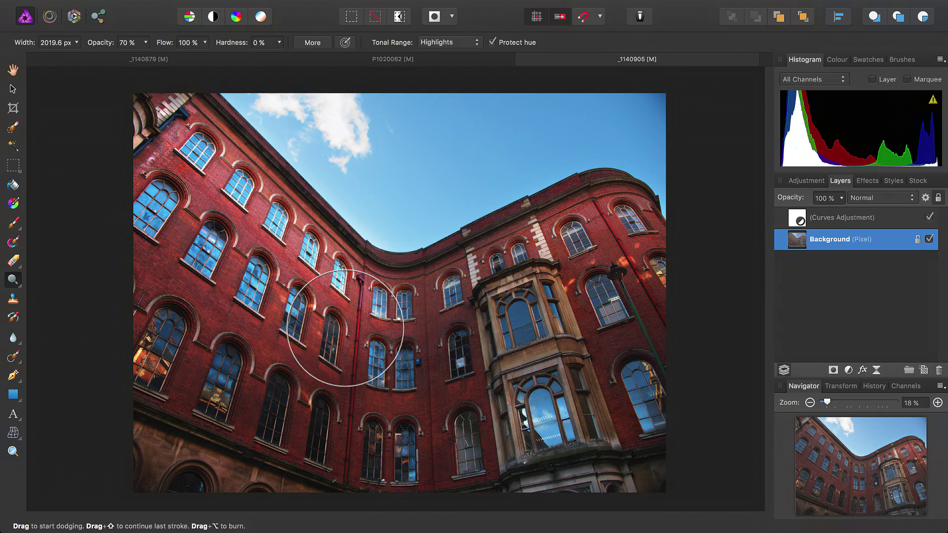
key("bracketleft")
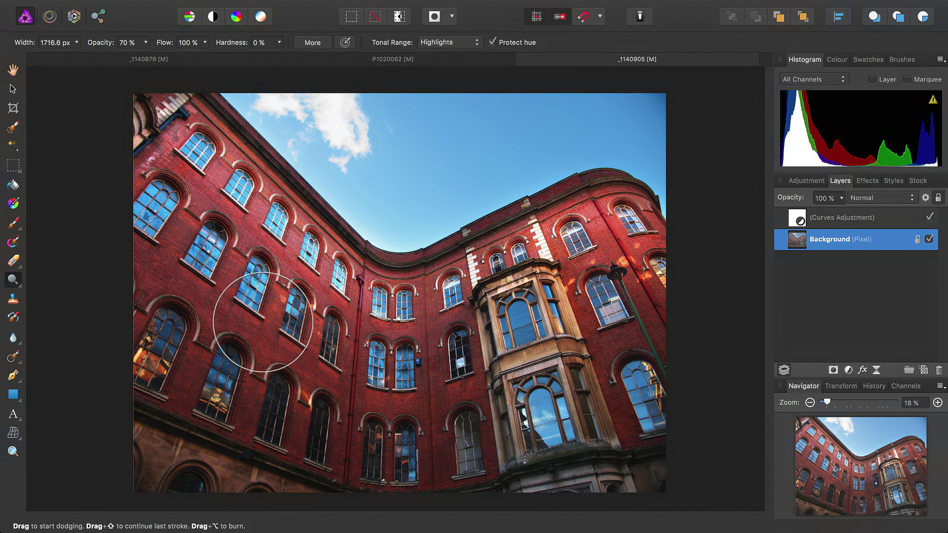
Step: Lower the Dodge Brush opacity to 30%, resize the brush, dodge across the lower facade, and return to the View tool
left_click(146, 42)
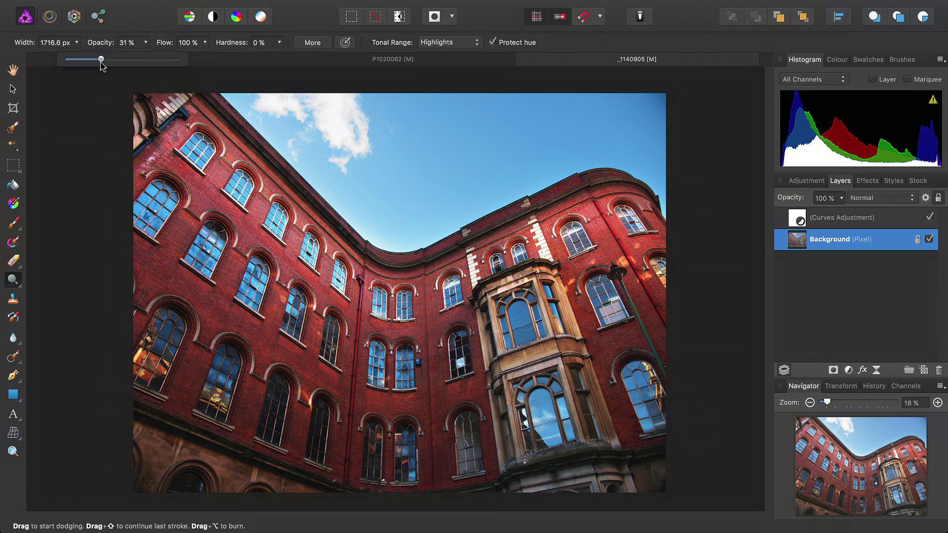
key("]")
key("]")
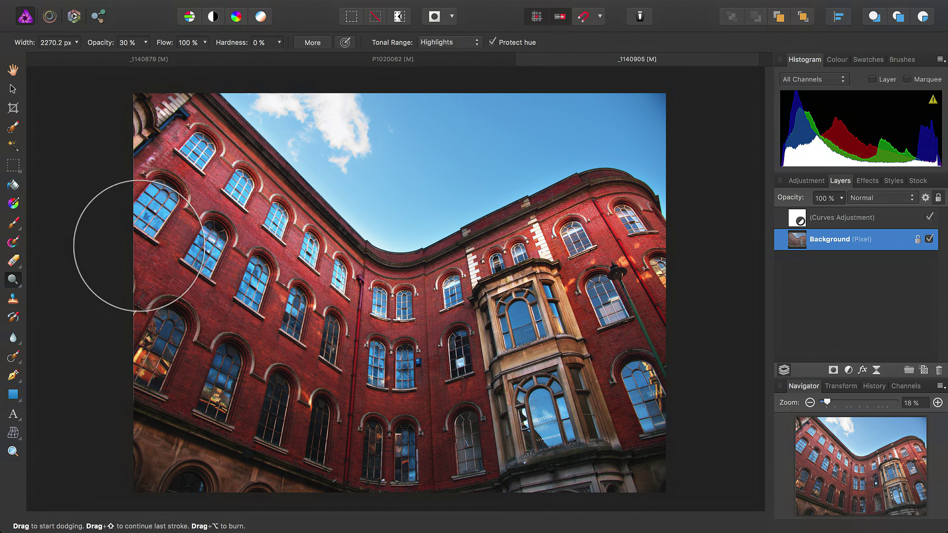
key("[")
key("[")
key("[")
mouse_move(125, 432)
left_mouse_down()
mouse_move(479, 474)
mouse_move(687, 420)
mouse_move(320, 411)
mouse_move(330, 330)
mouse_move(636, 295)
mouse_move(696, 364)
left_mouse_up()
key("h")
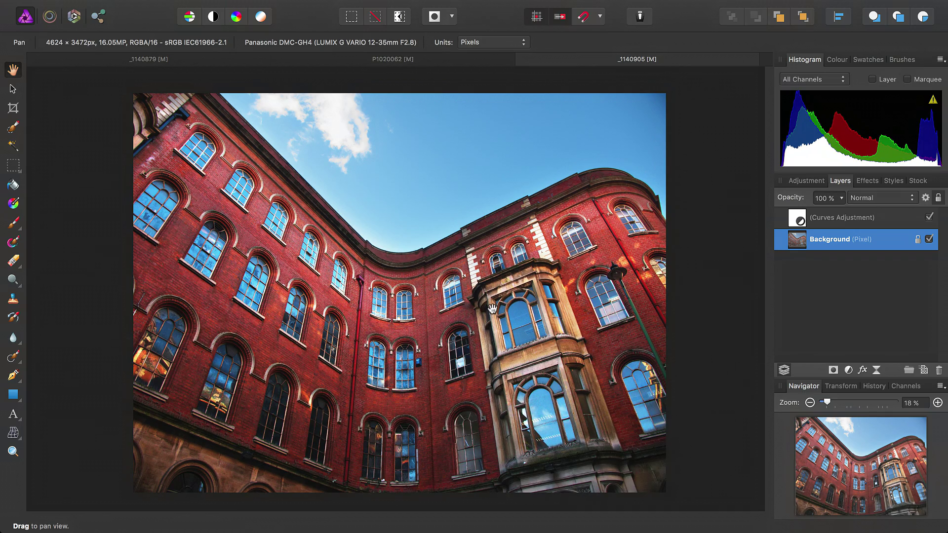
Step: Inspect the dodged brickwork and windows up close, then fit the whole building photo in view
scroll(462, 319, "up", 5)
left_click_drag(462, 321, 318, 340)
left_click_drag(690, 231, 498, 297)
scroll(498, 297, "left", 10)
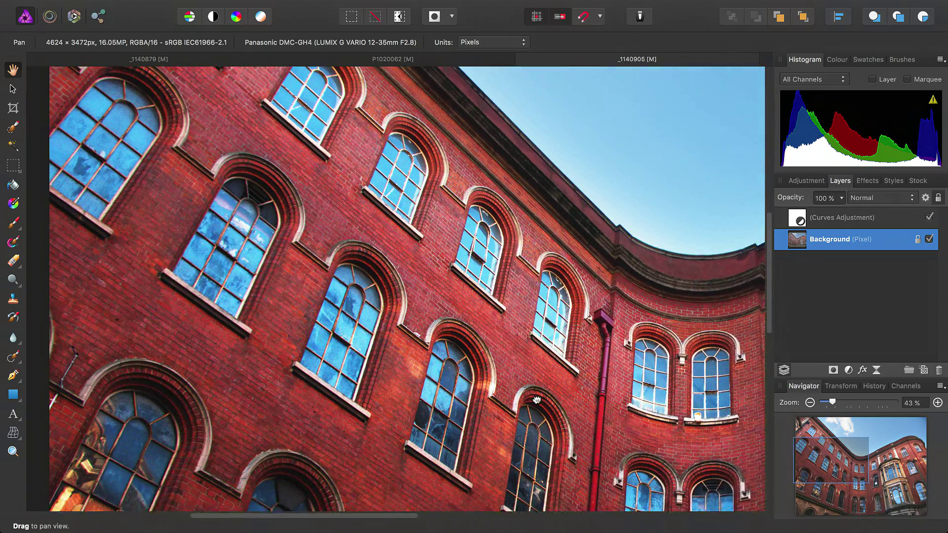
left_click_drag(537, 400, 547, 406)
left_click_drag(388, 265, 521, 316)
key("super+0")
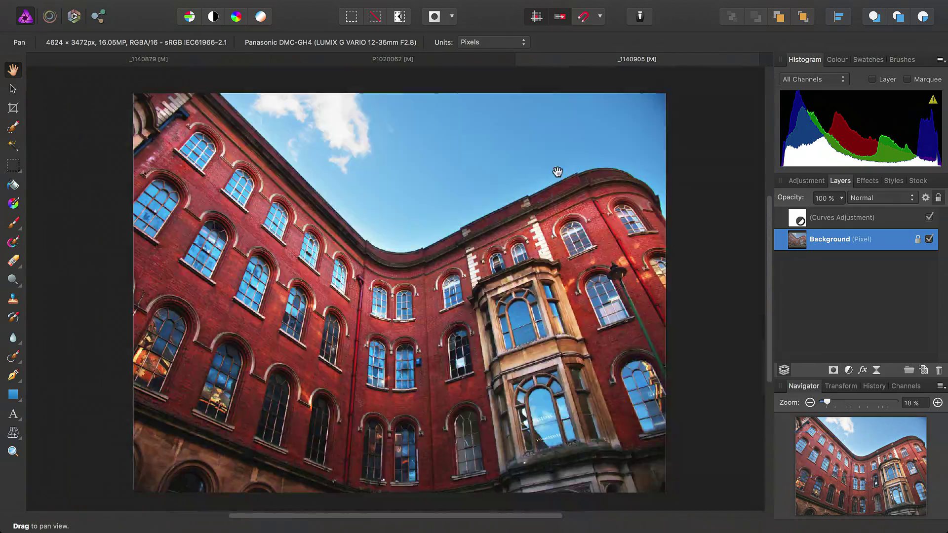